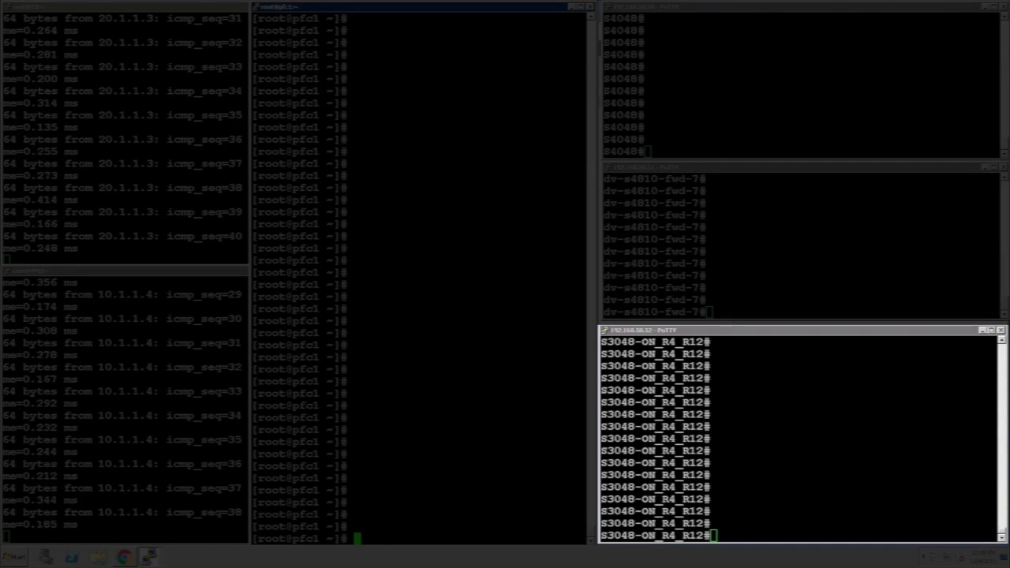
In the S3048-ON switch session, display the running configuration lines containing "cam" with sho run | grep cam
{"action": "left_click", "coordinate": [835, 506]}
{"action": "type", "text": "sho run | grep "}
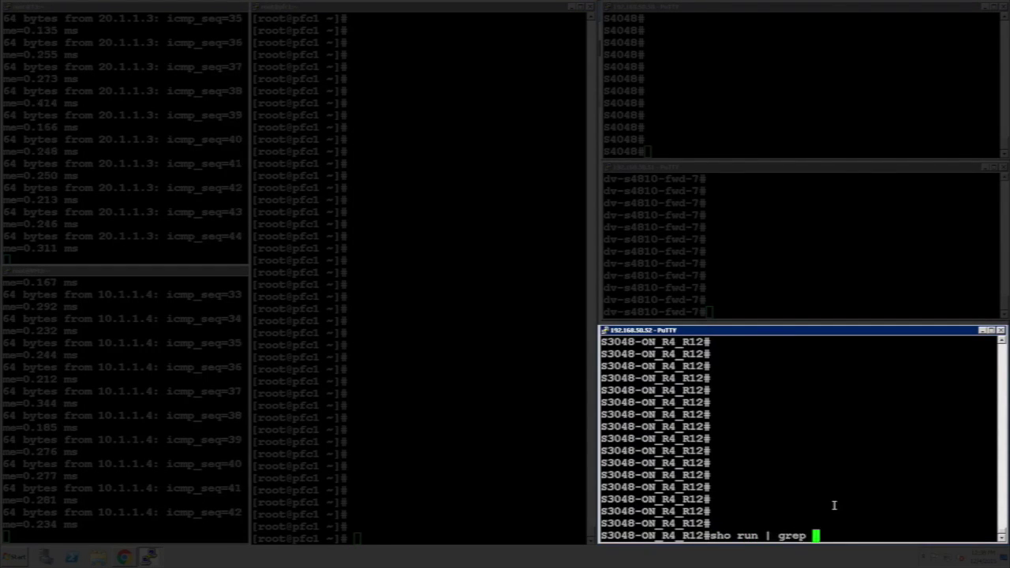
{"action": "type", "text": "cam"}
{"action": "key", "text": "Return"}
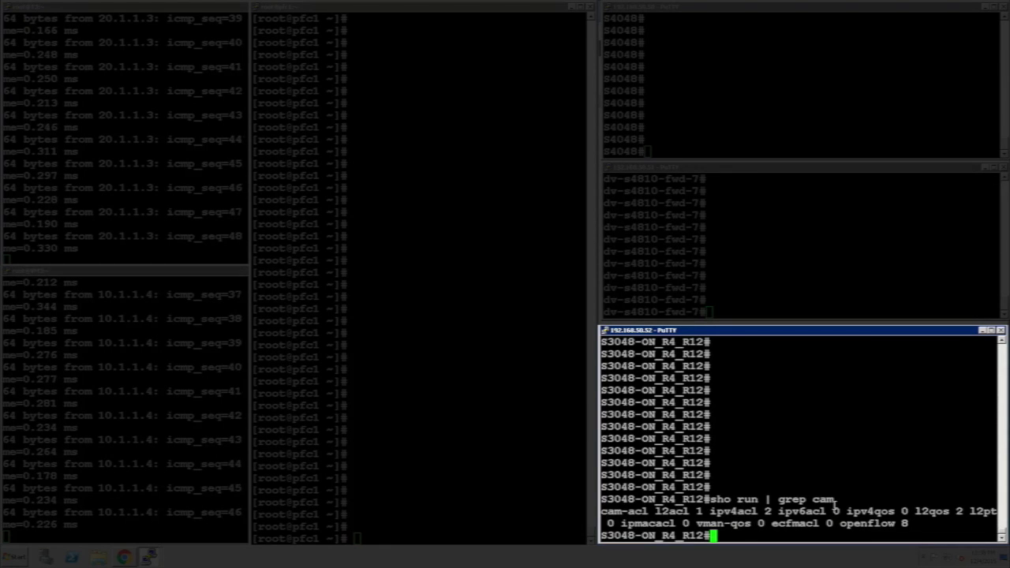
Display the running configurations of interfaces gig1/1 and gig1/2 on the S3048-ON
{"action": "type", "text": "sho run "}
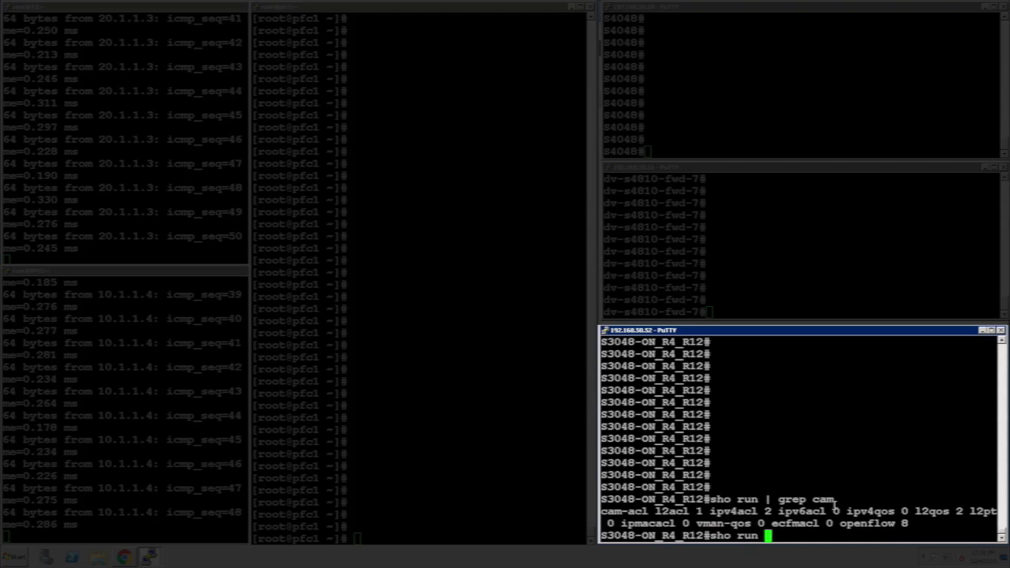
{"action": "type", "text": "int gig1/1"}
{"action": "key", "text": "Return"}
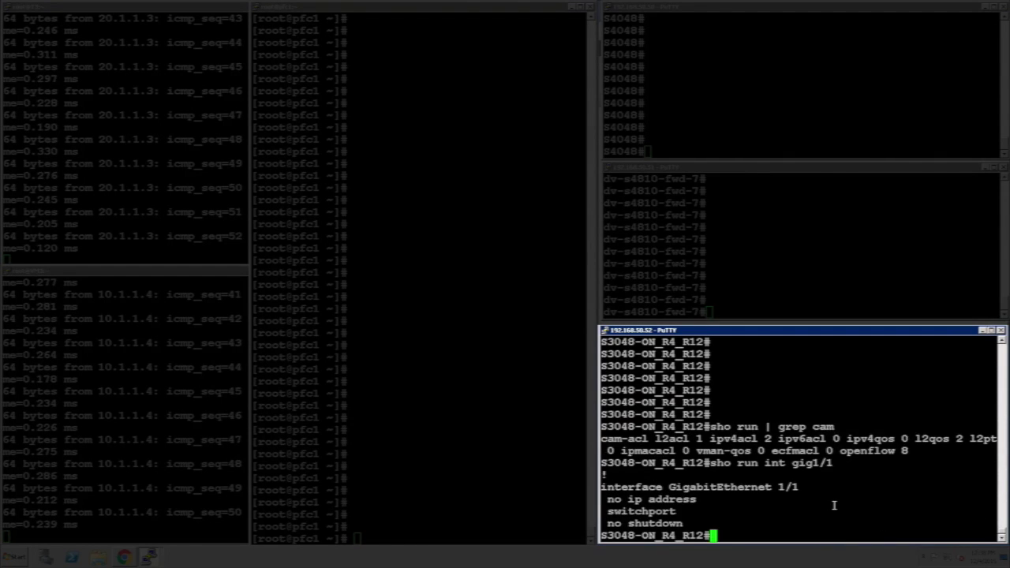
{"action": "key", "text": "Up"}
{"action": "key", "text": "BackSpace"}
{"action": "type", "text": "2"}
{"action": "key", "text": "Return"}
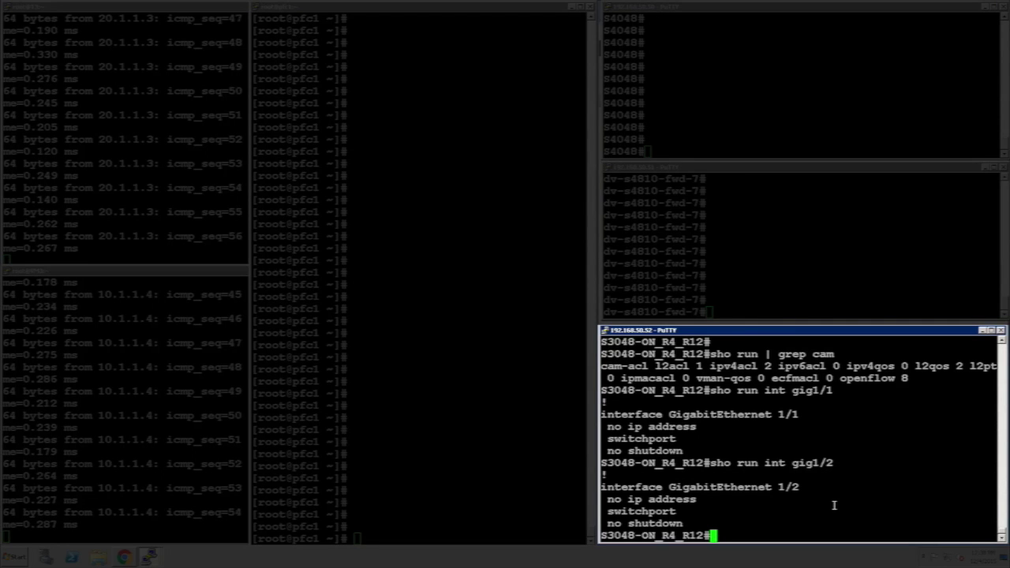
Display the running configurations of interfaces vlan3100 and vlan3200 on the S3048-ON
{"action": "type", "text": "sho run in"}
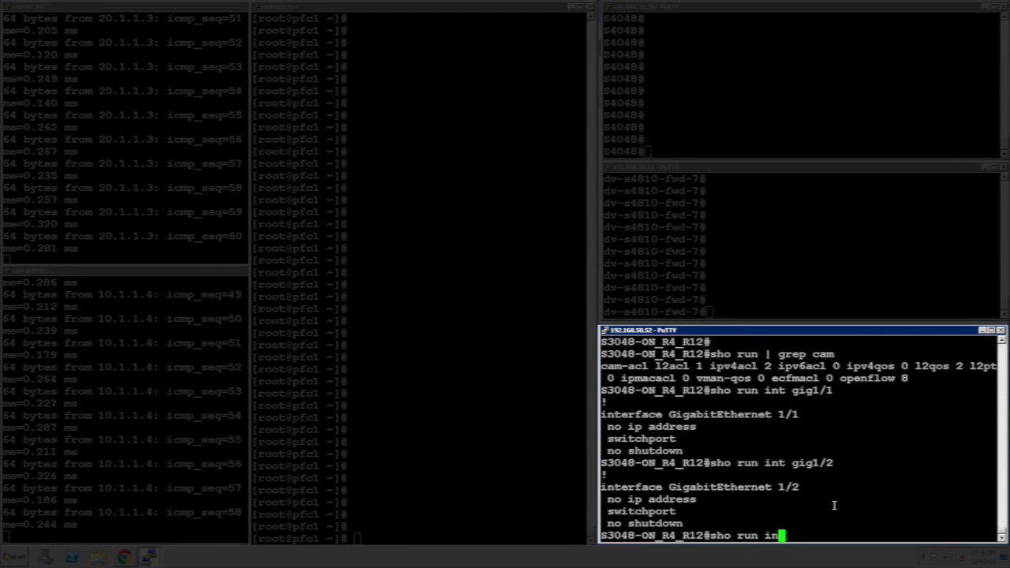
{"action": "type", "text": "t vlan3100"}
{"action": "key", "text": "Return"}
{"action": "key", "text": "Up"}
{"action": "key", "text": "Left"}
{"action": "key", "text": "Left"}
{"action": "key", "text": "Left"}
{"action": "key", "text": "Delete"}
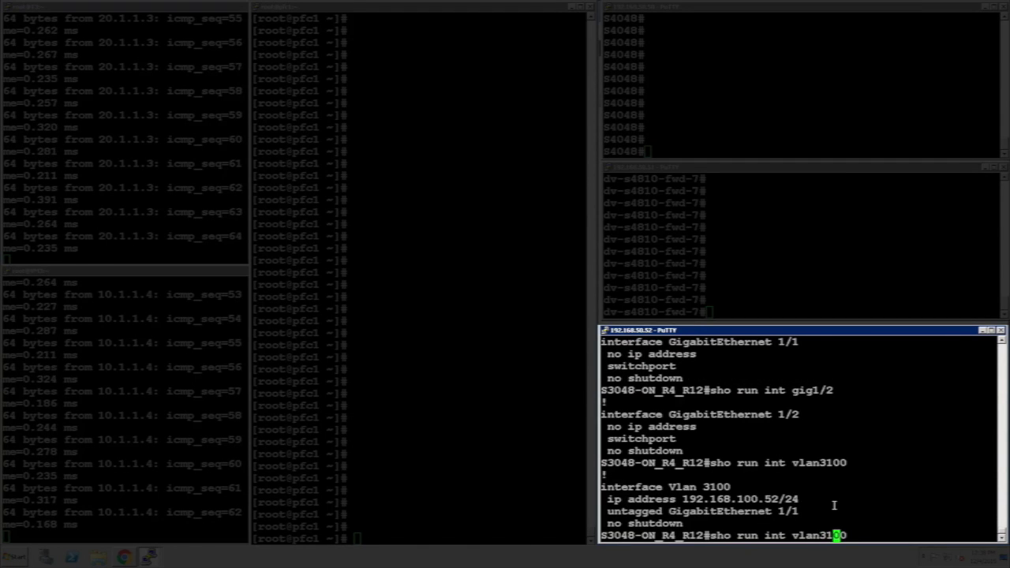
{"action": "type", "text": "2"}
{"action": "key", "text": "Return"}
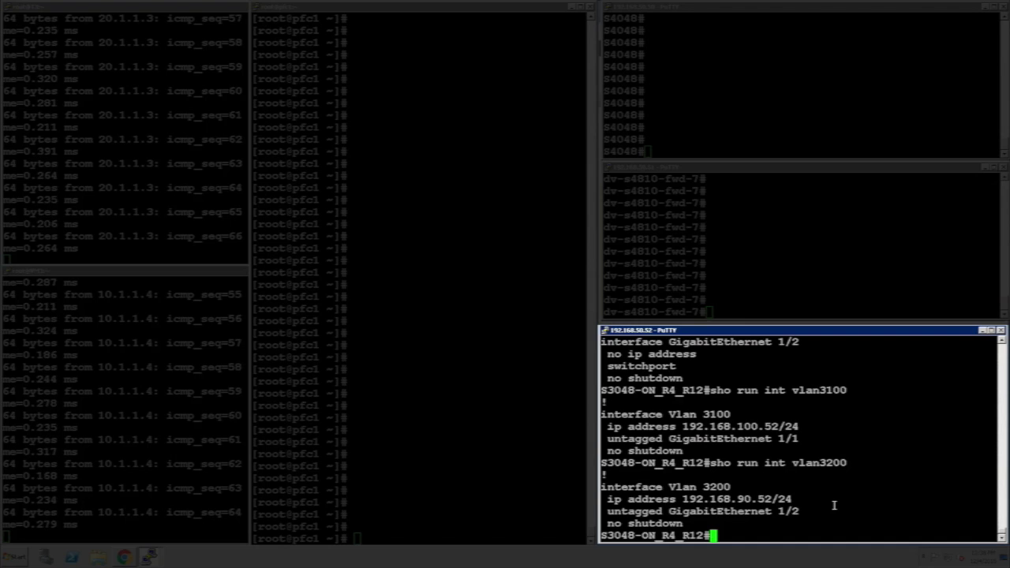
Display the switch's OpenFlow running configuration and the running configuration of interface teng1/49
{"action": "type", "text": "show running-config openflow"}
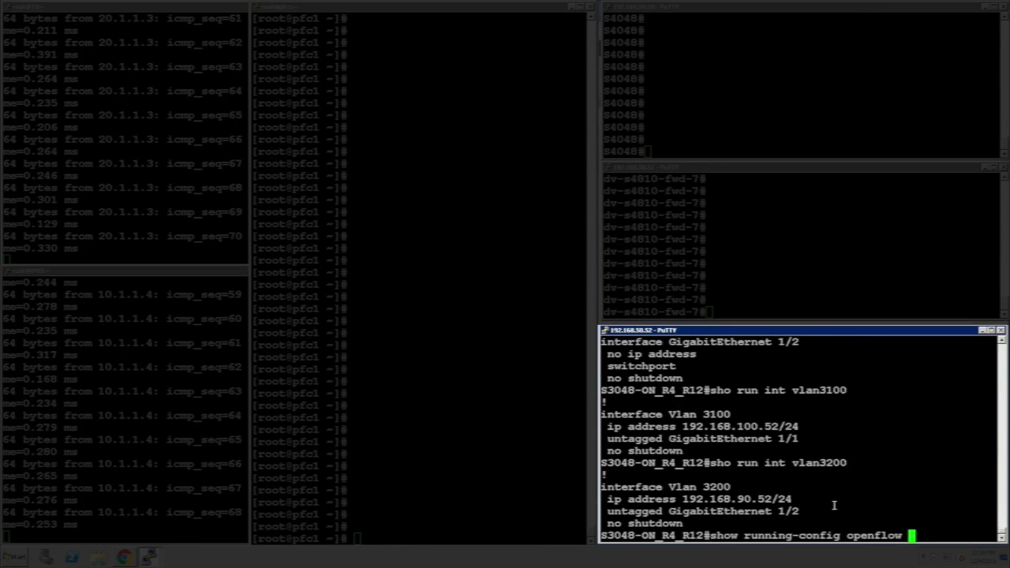
{"action": "key", "text": "Return"}
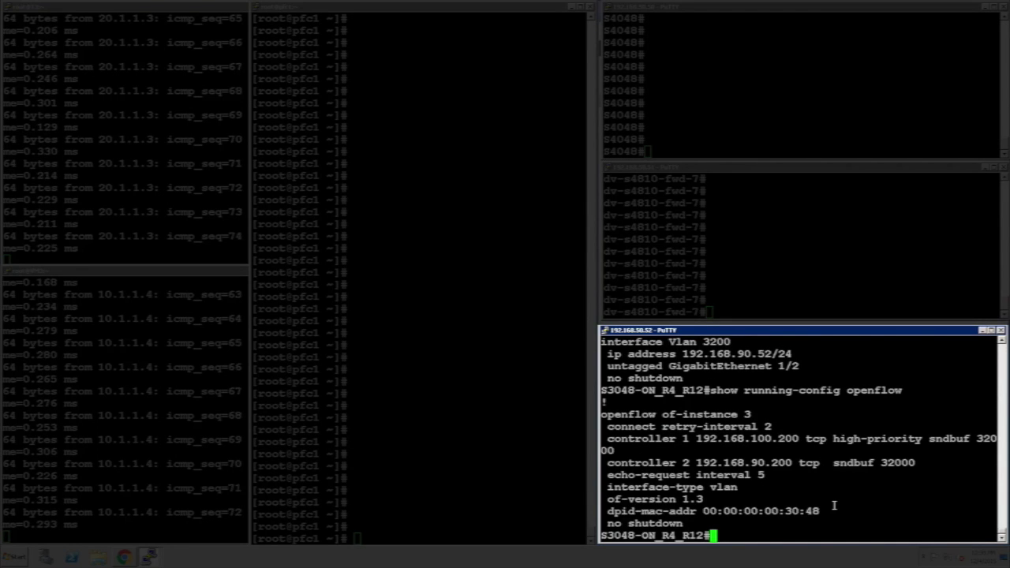
{"action": "type", "text": "sho run "}
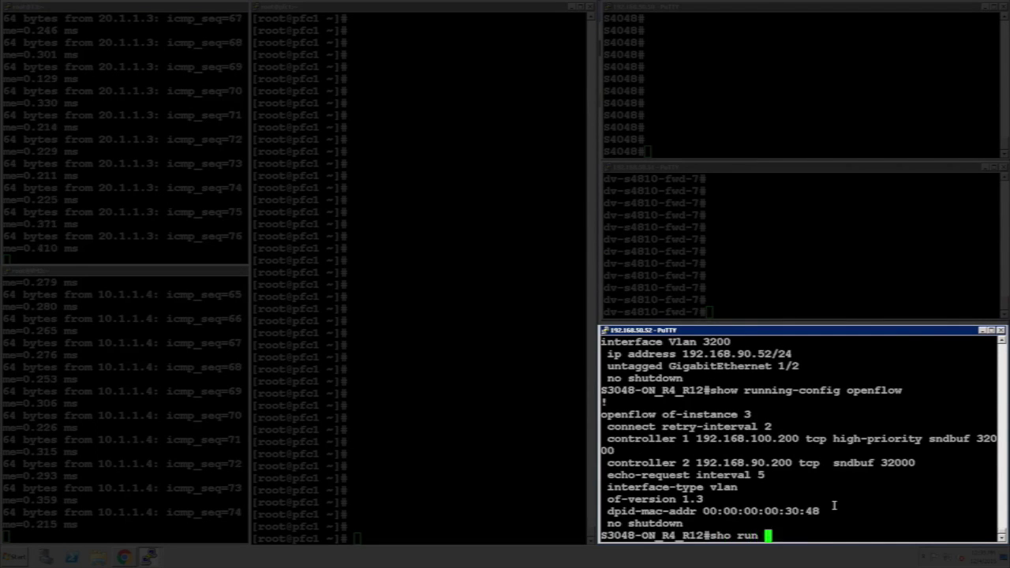
{"action": "type", "text": "int teng1/49"}
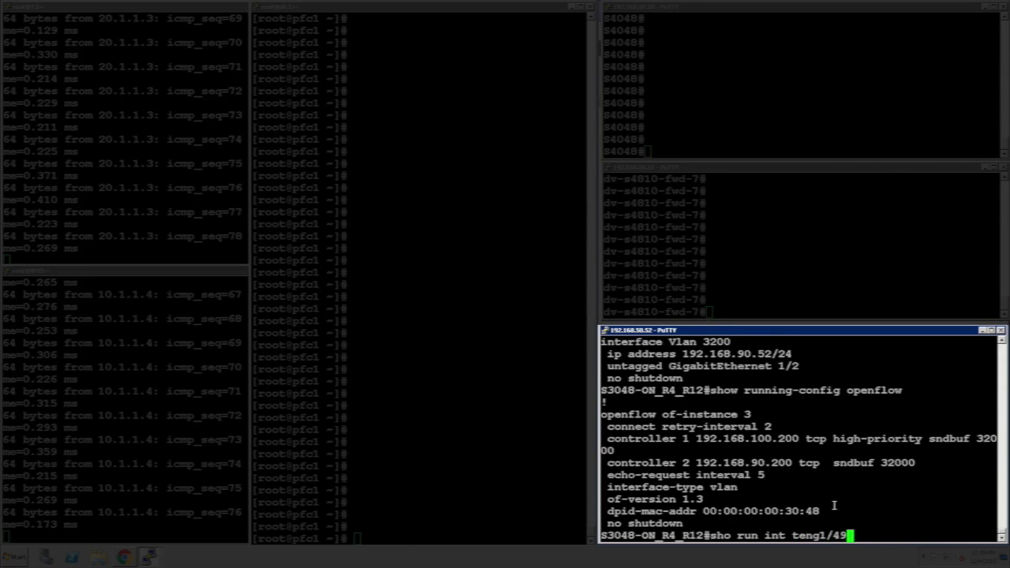
{"action": "key", "text": "Return"}
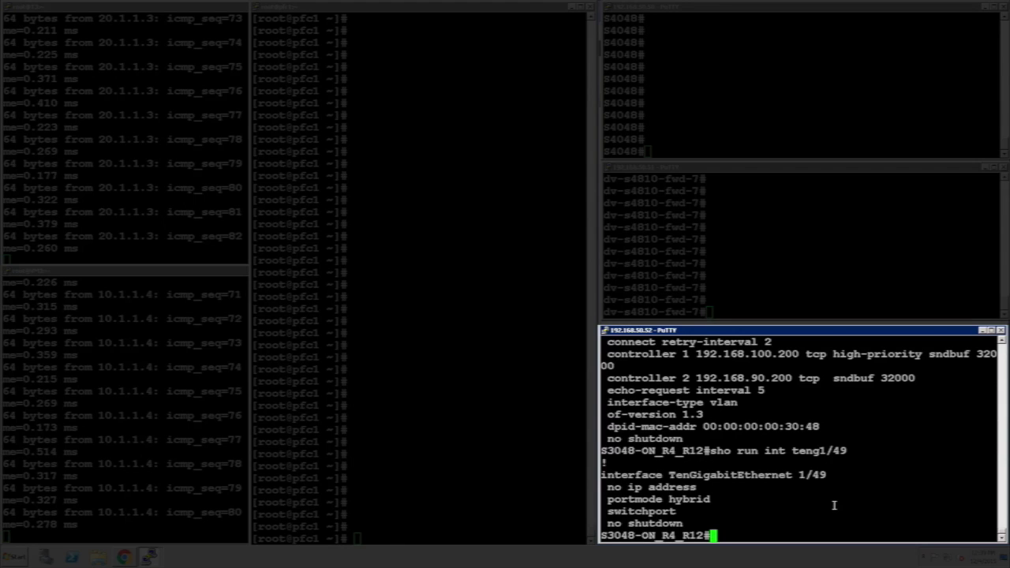
Display the running configurations of interfaces teng1/51 and teng1/52
{"action": "key", "text": "Up"}
{"action": "key", "text": "BackSpace"}
{"action": "key", "text": "BackSpace"}
{"action": "type", "text": "51"}
{"action": "key", "text": "Return"}
{"action": "key", "text": "Up"}
{"action": "key", "text": "BackSpace"}
{"action": "type", "text": "2"}
{"action": "key", "text": "Return"}
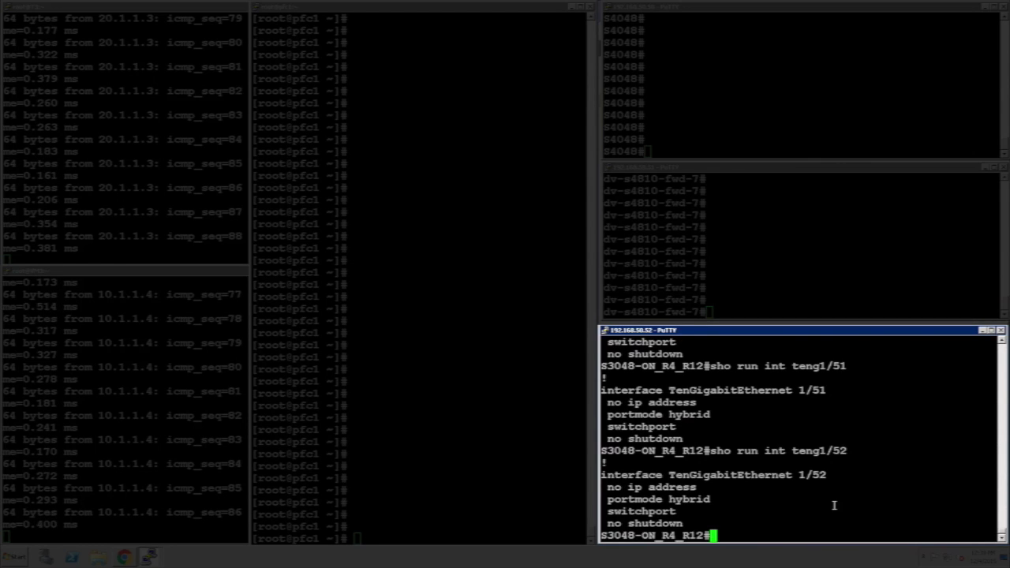
Display the running configurations of VLAN 2 and VLAN 4094 on the S3048-ON
{"action": "type", "text": "sho"}
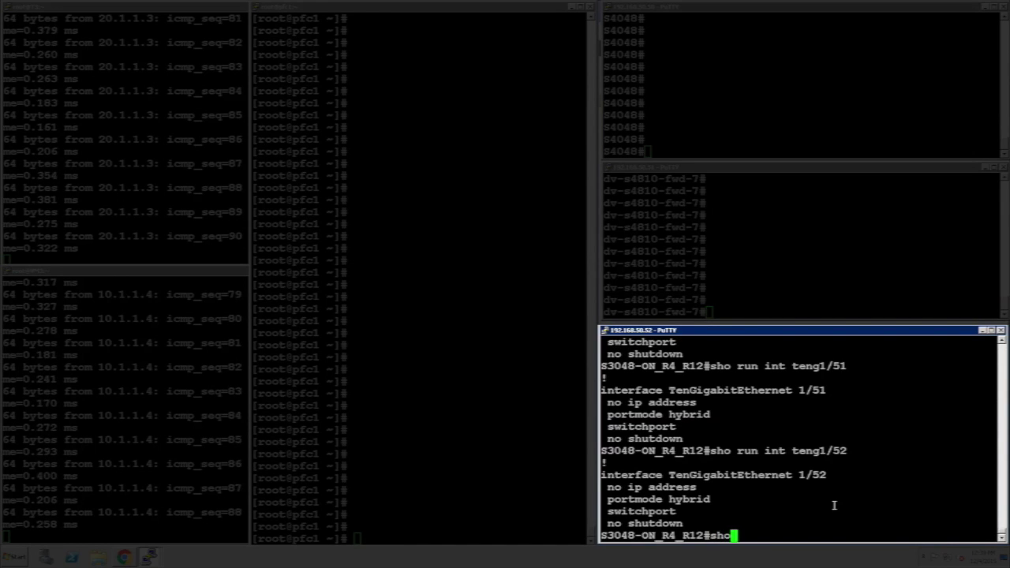
{"action": "type", "text": " run int vlan 2"}
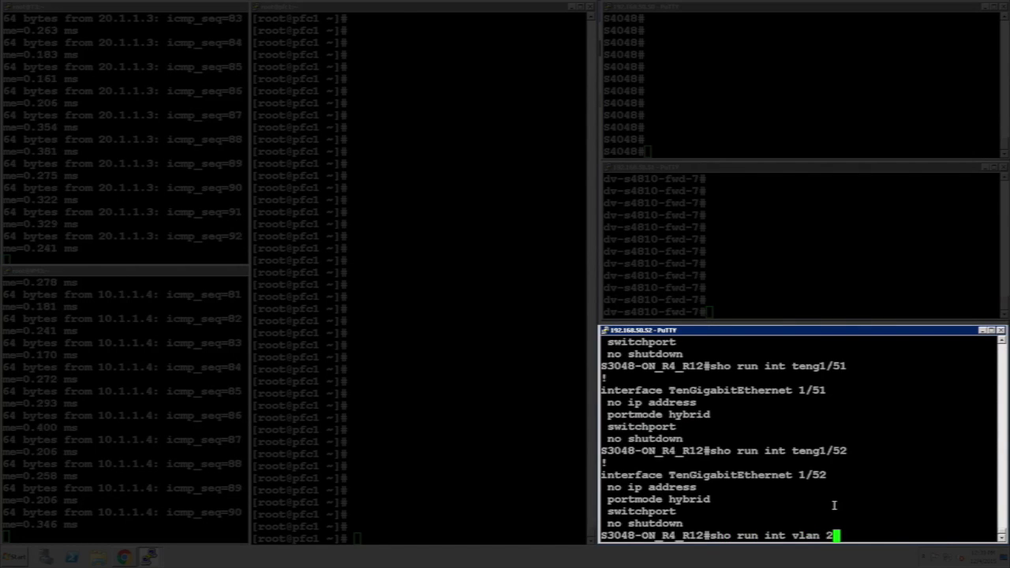
{"action": "key", "text": "Return"}
{"action": "key", "text": "Up"}
{"action": "key", "text": "BackSpace"}
{"action": "type", "text": "4094"}
{"action": "key", "text": "Return"}
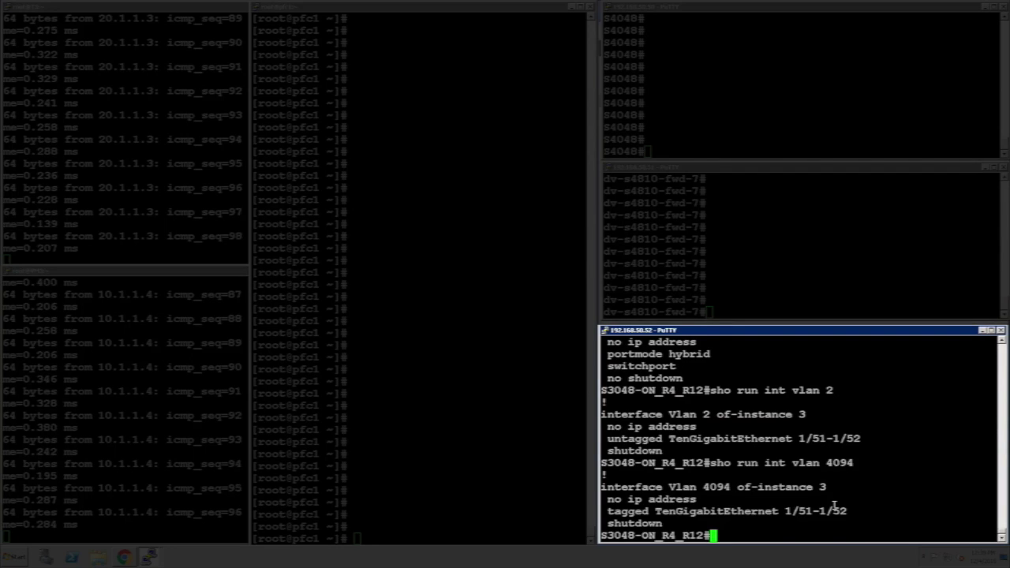
Display the running configuration of VLAN 20 by editing the previous show command
{"action": "key", "text": "Up"}
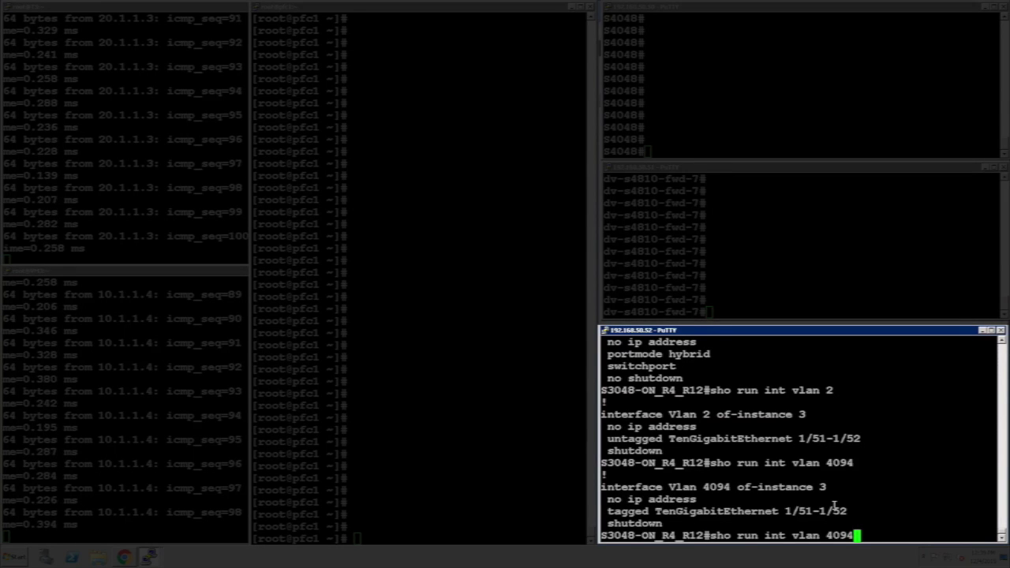
{"action": "key", "text": "BackSpace"}
{"action": "key", "text": "BackSpace"}
{"action": "key", "text": "BackSpace"}
{"action": "key", "text": "BackSpace"}
{"action": "type", "text": "20"}
{"action": "key", "text": "Return"}
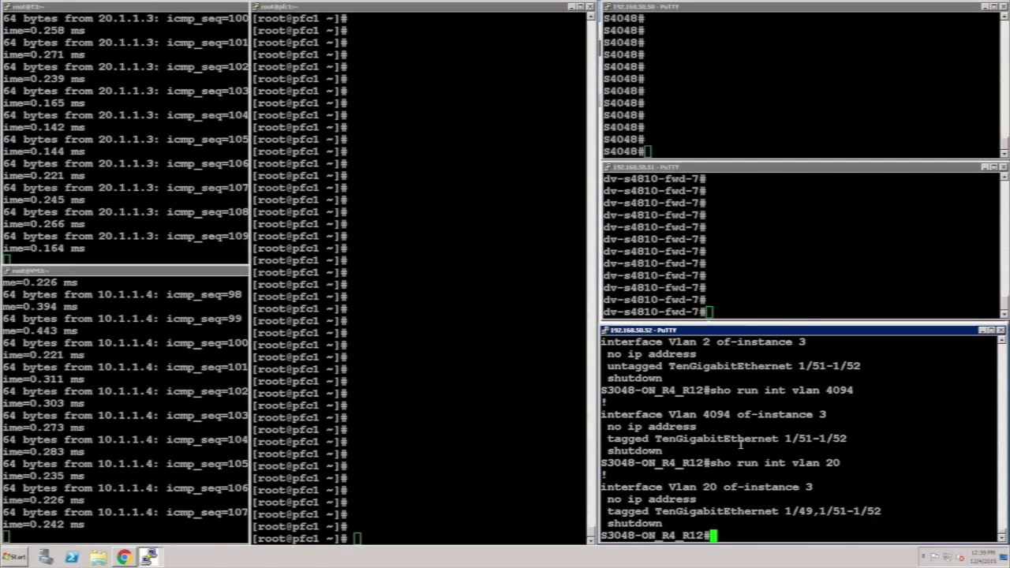
In the pfc1 controller session, run pfc_show_cluster_config to review the cluster's floating IP addresses
{"action": "left_click", "coordinate": [501, 401]}
{"action": "type", "text": "pfc"}
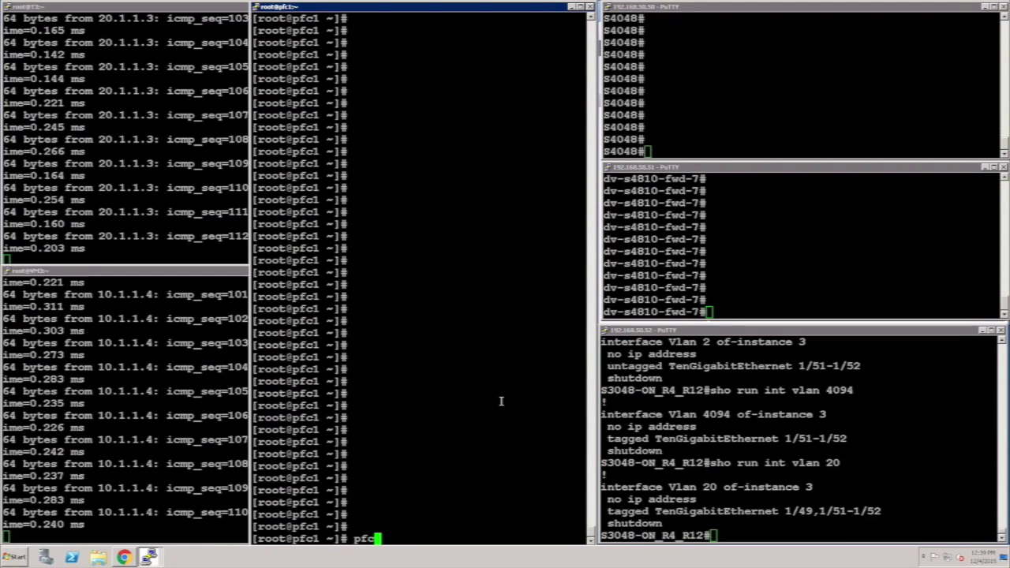
{"action": "type", "text": "_show_cluster config"}
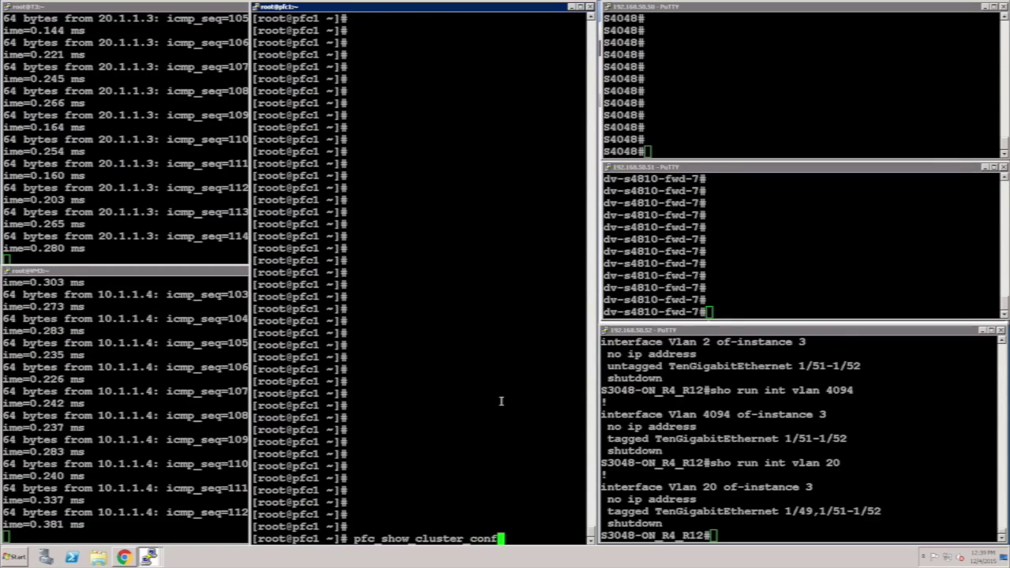
{"action": "key", "text": "Return"}
{"action": "scroll", "coordinate": [501, 400], "scroll_direction": "up", "scroll_amount": 7}
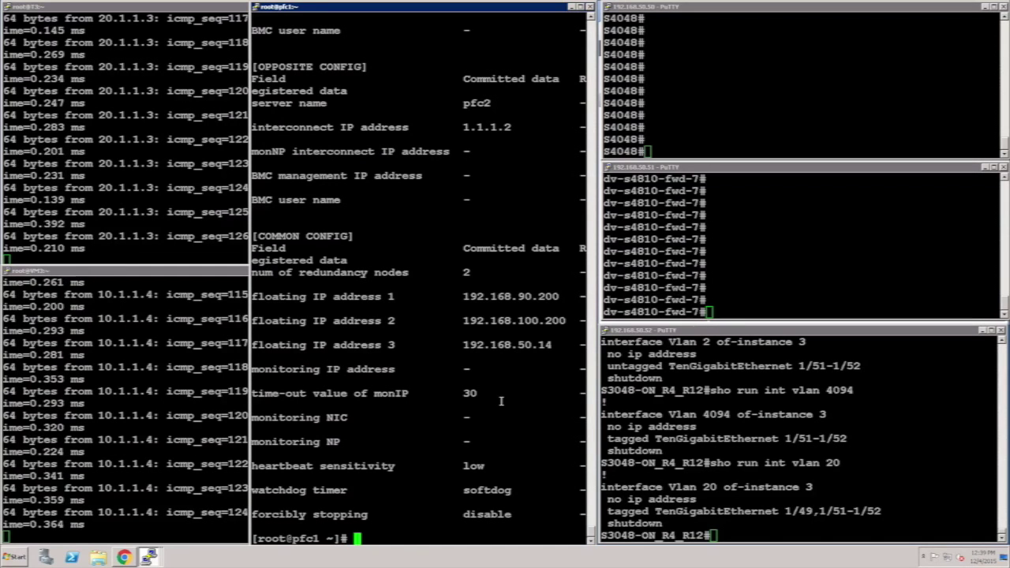
Back in the S3048-ON session, run show openflow of-instance 3 and page through to the end of its output
{"action": "left_click", "coordinate": [660, 435]}
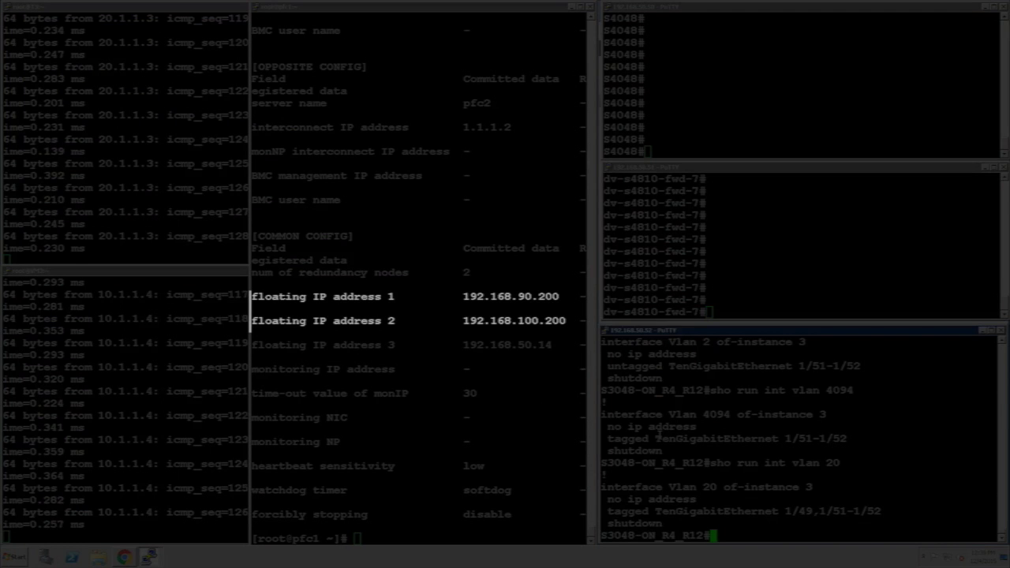
{"action": "type", "text": "show openflow of-instance 3"}
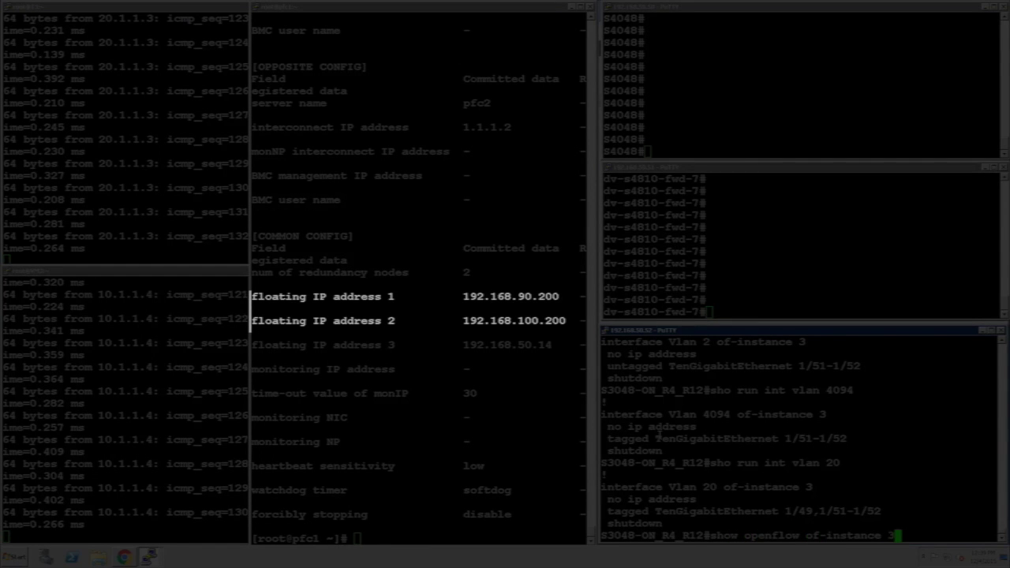
{"action": "key", "text": "Return"}
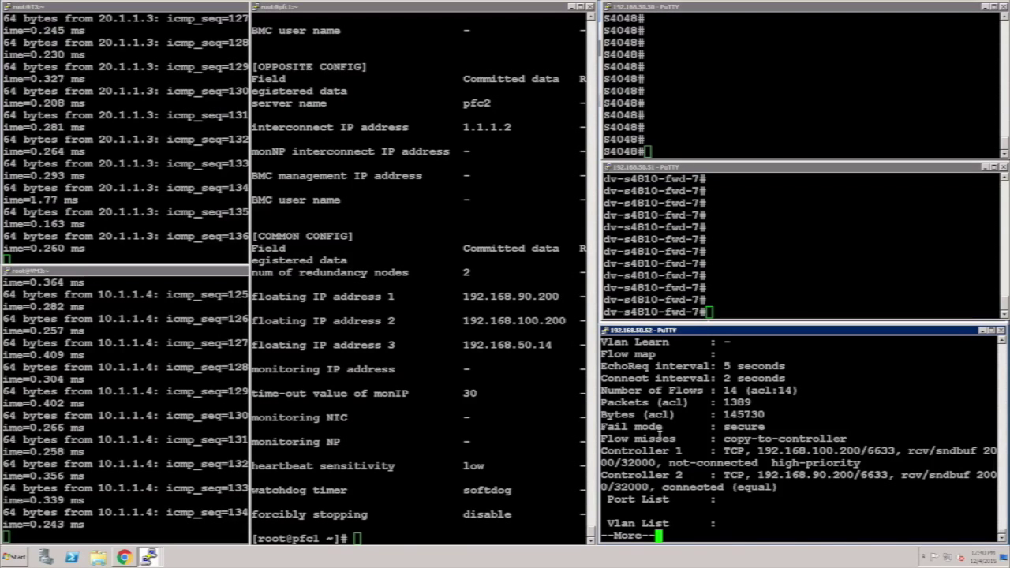
{"action": "key", "text": "space"}
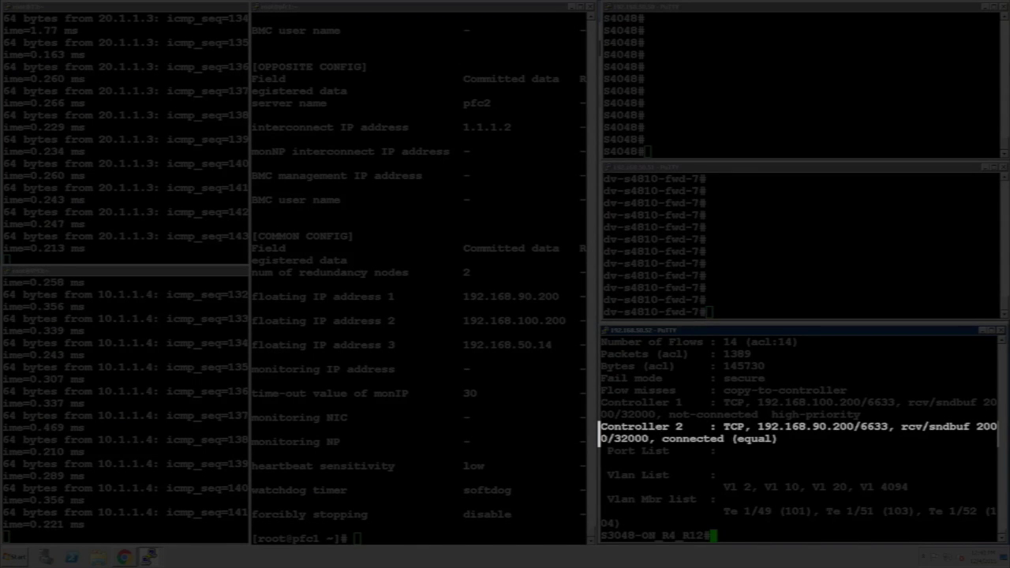
In the pfc1 controller session, check the state of both cluster nodes with pfc_show_cluster_status
{"action": "left_click", "coordinate": [537, 335]}
{"action": "type", "text": "pfc "}
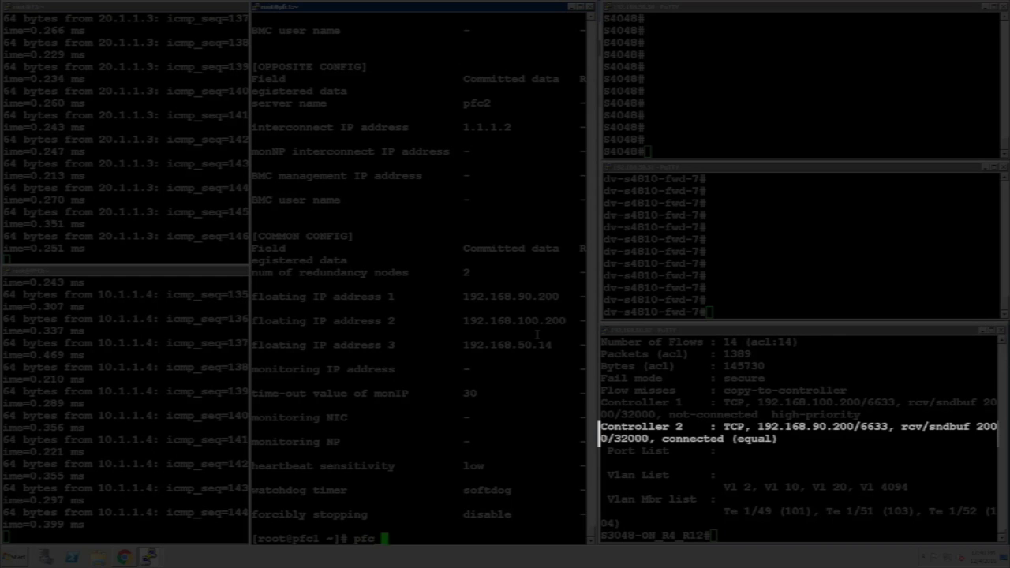
{"action": "type", "text": "show "}
{"action": "type", "text": "cluster_status"}
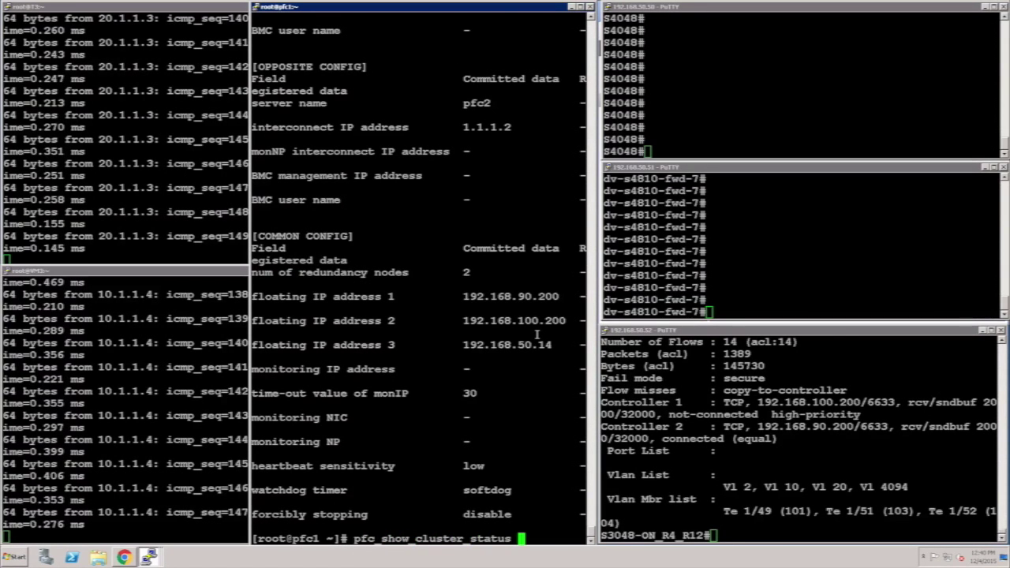
{"action": "key", "text": "Return"}
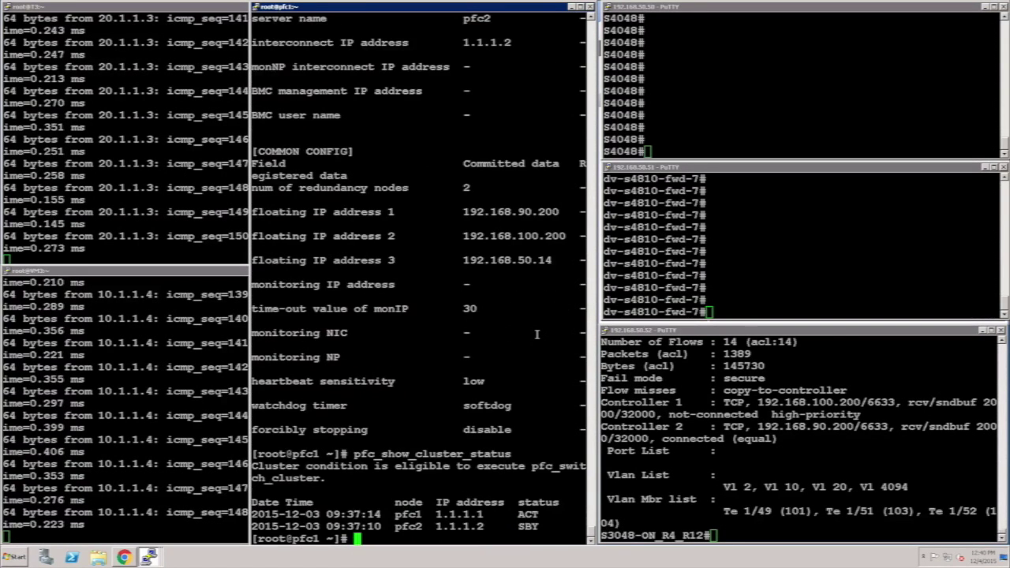
Start pfcshell on pfc1, run show ofs detail, and page through the OpenFlow switch and port details
{"action": "type", "text": "pfcshell"}
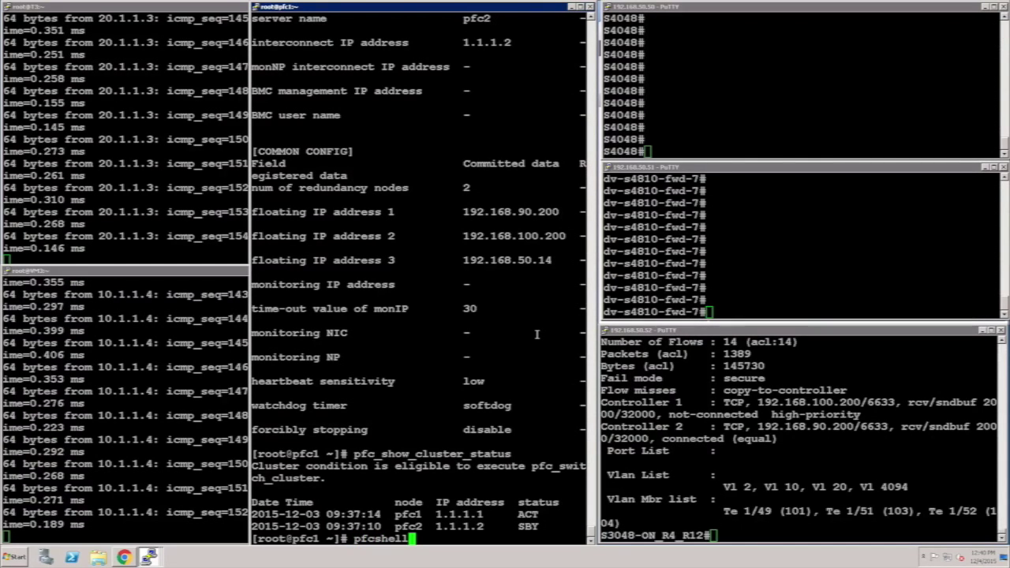
{"action": "key", "text": "Return"}
{"action": "type", "text": "show ofs detail"}
{"action": "key", "text": "Return"}
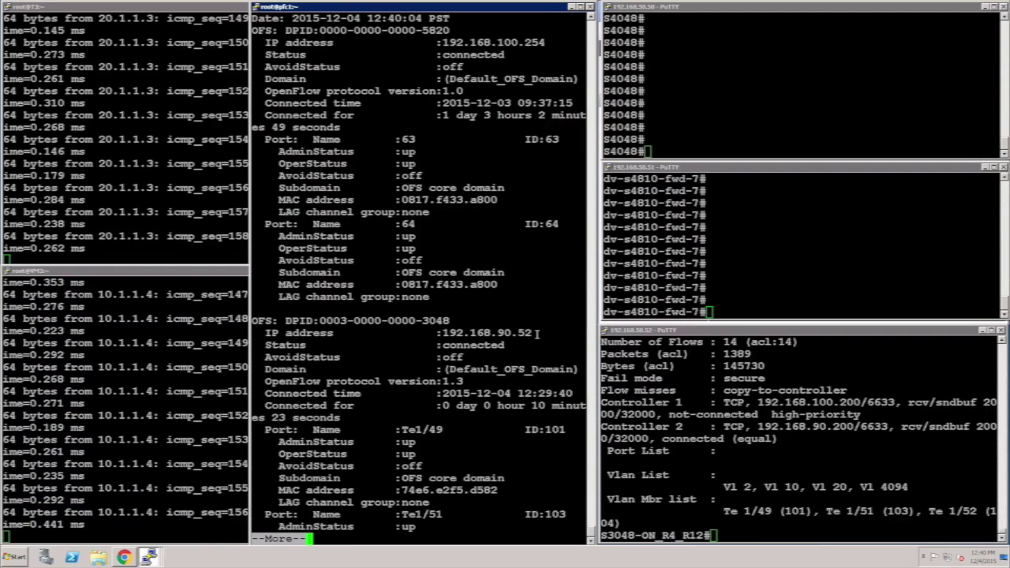
{"action": "key", "text": "space"}
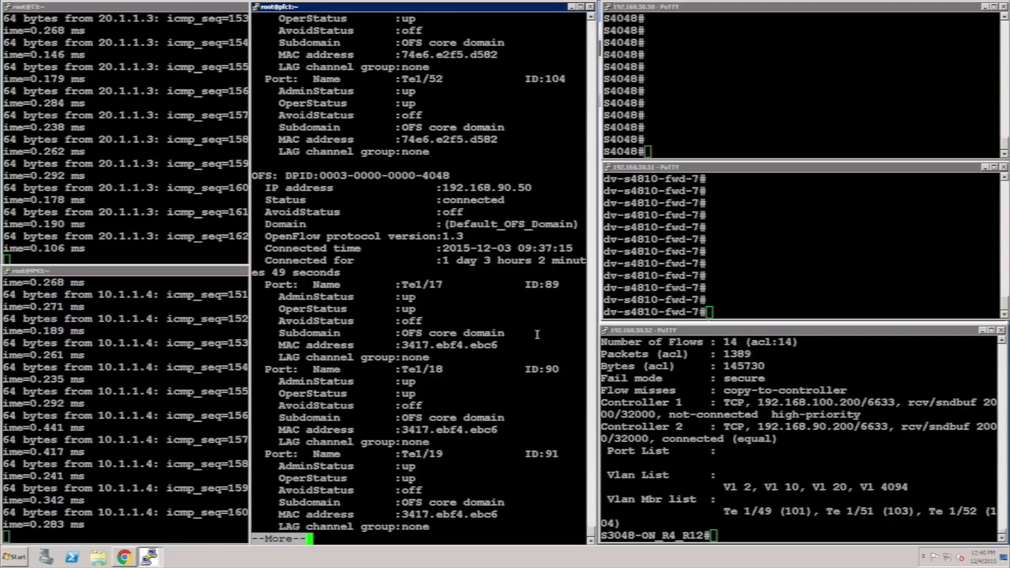
{"action": "key", "text": "space"}
Return to the S3048-ON session to review its output, and bring up the PFC Network Viewer VTN map in Chrome
{"action": "left_click", "coordinate": [699, 404]}
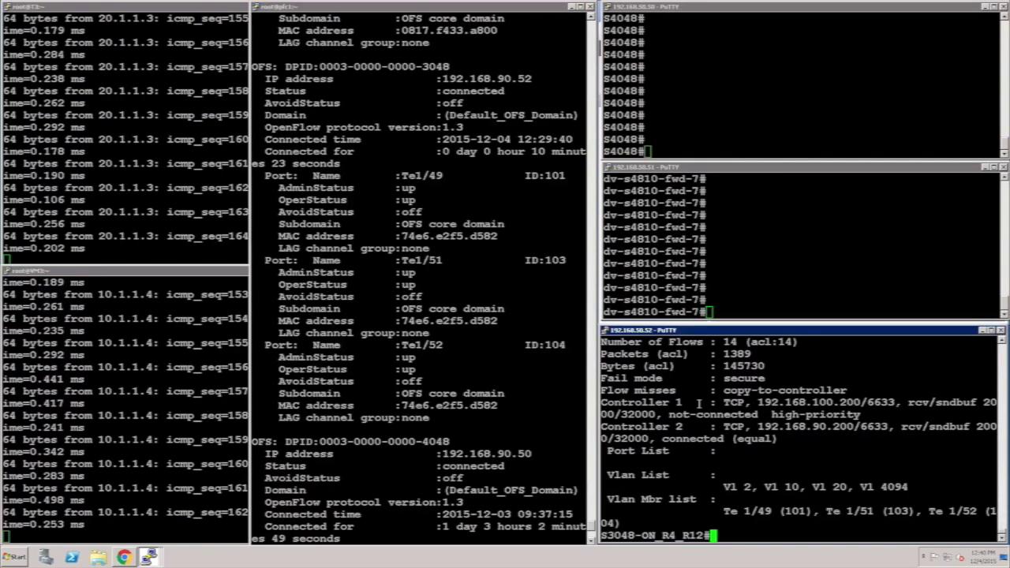
{"action": "key", "text": "shift+Page_Up"}
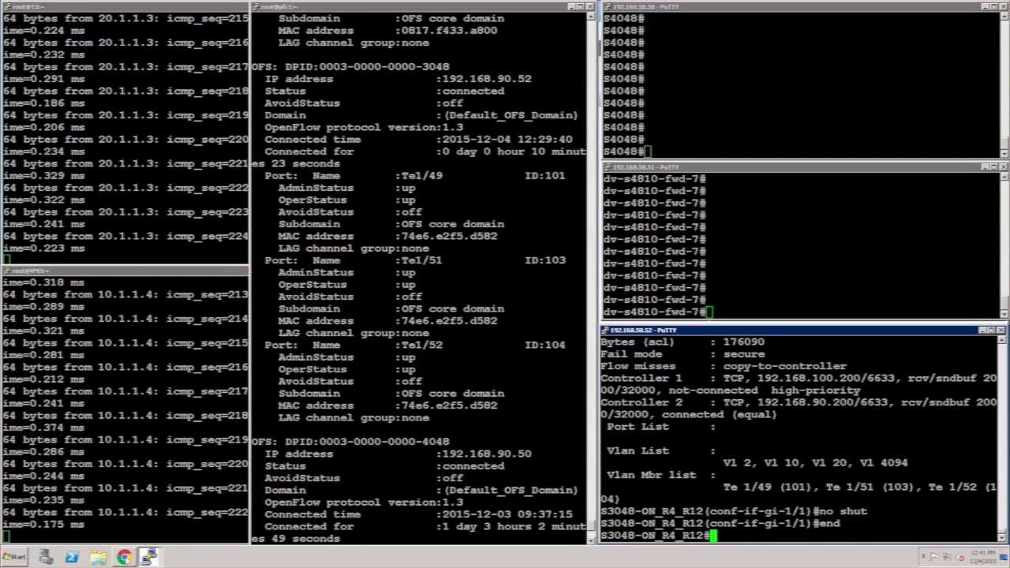
{"action": "left_click", "coordinate": [124, 558]}
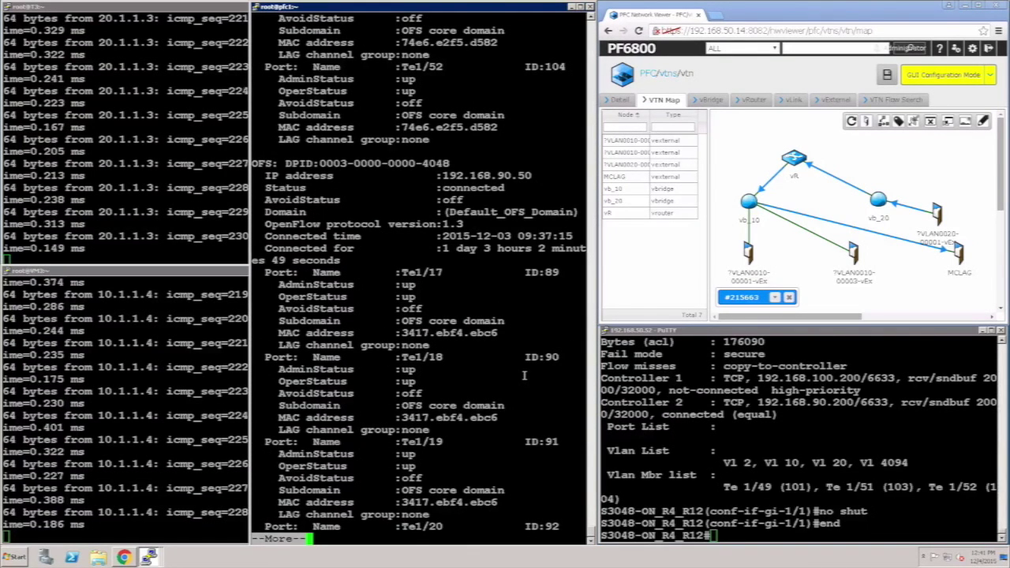
Leave the paged switch listing in pfcshell on pfc1 and run sho running-configuration vtn vtn
{"action": "key", "text": "Return"}
{"action": "key", "text": "Return"}
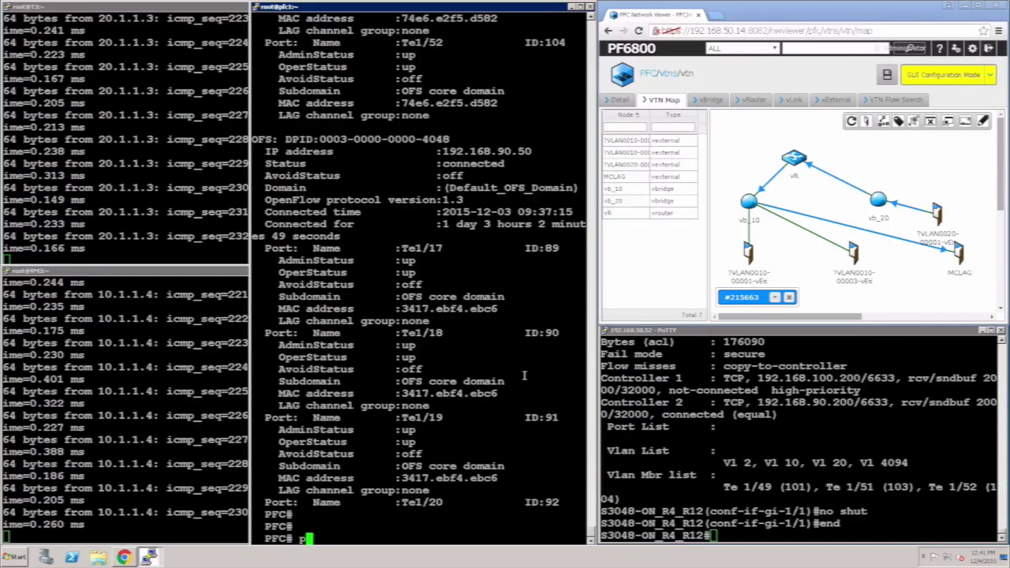
{"action": "type", "text": "sho running-configuration "}
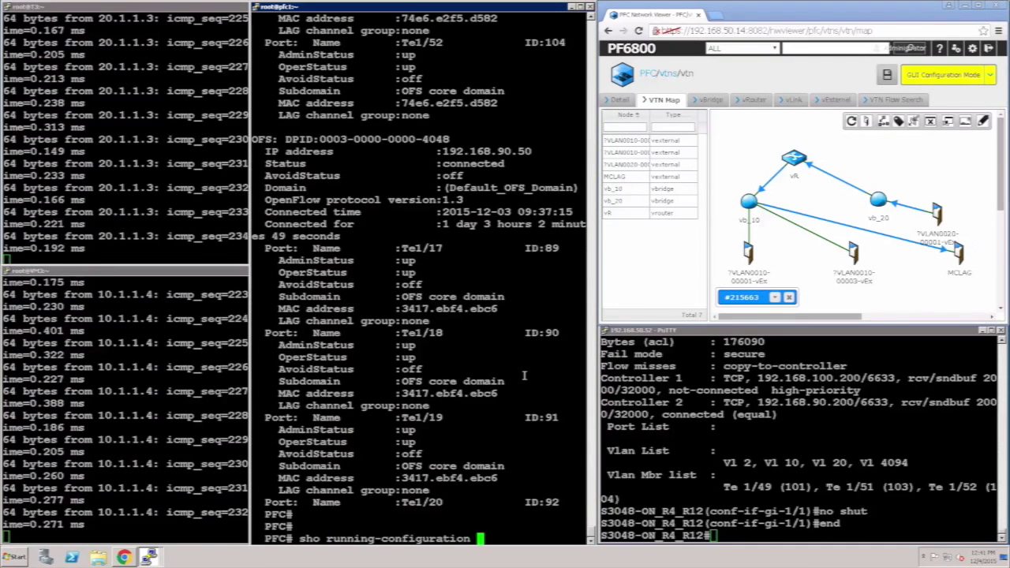
{"action": "type", "text": "vtn vtn"}
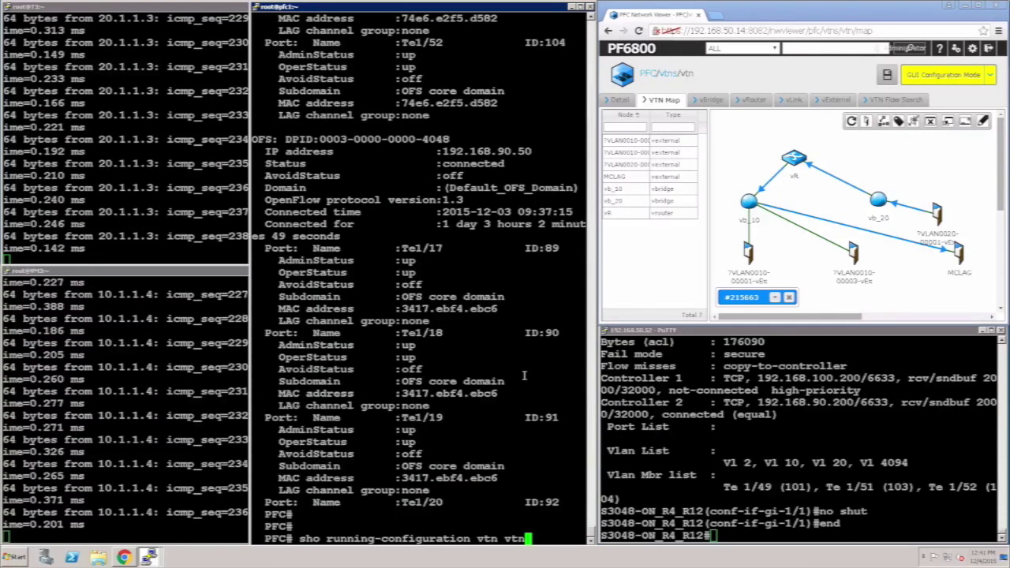
{"action": "key", "text": "Return"}
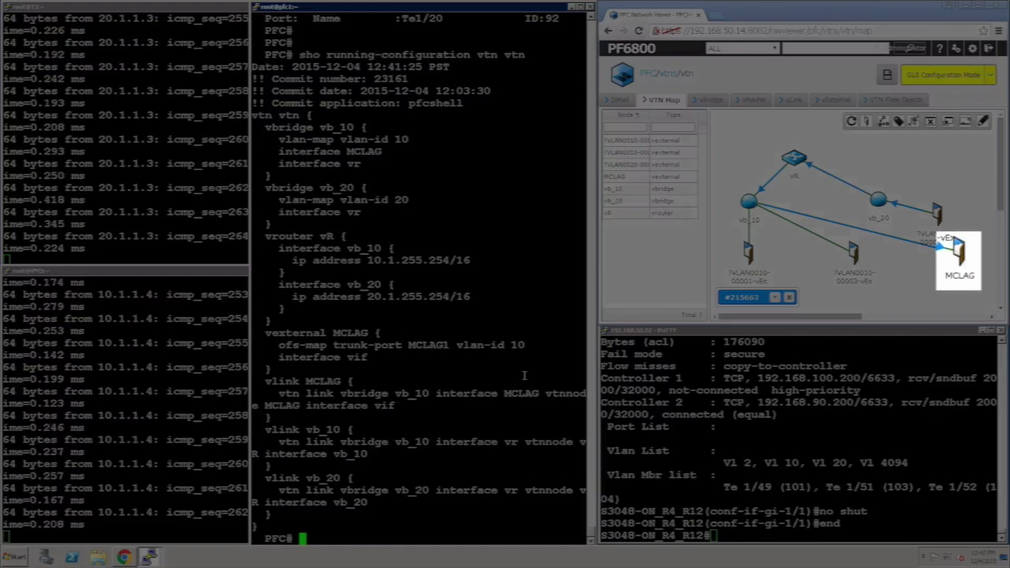
Display the controller's real-network configuration with sho run real-network
{"action": "type", "text": "sho"}
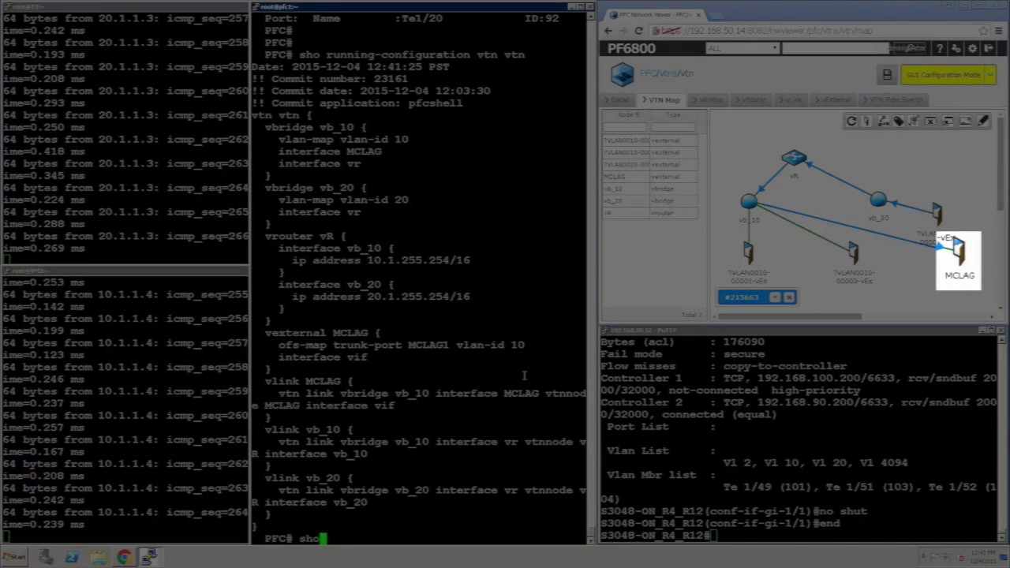
{"action": "type", "text": " run real-network"}
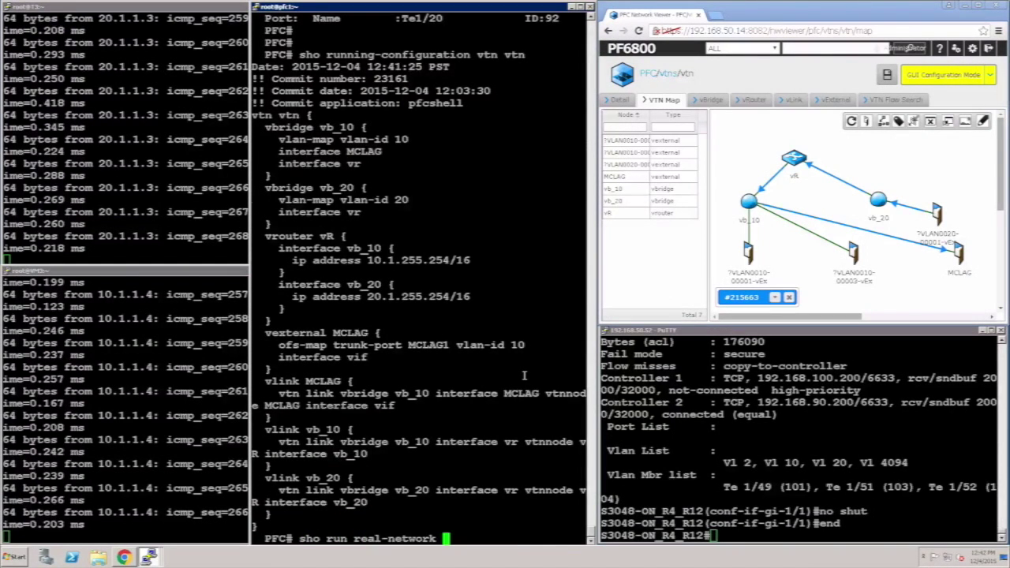
{"action": "key", "text": "Return"}
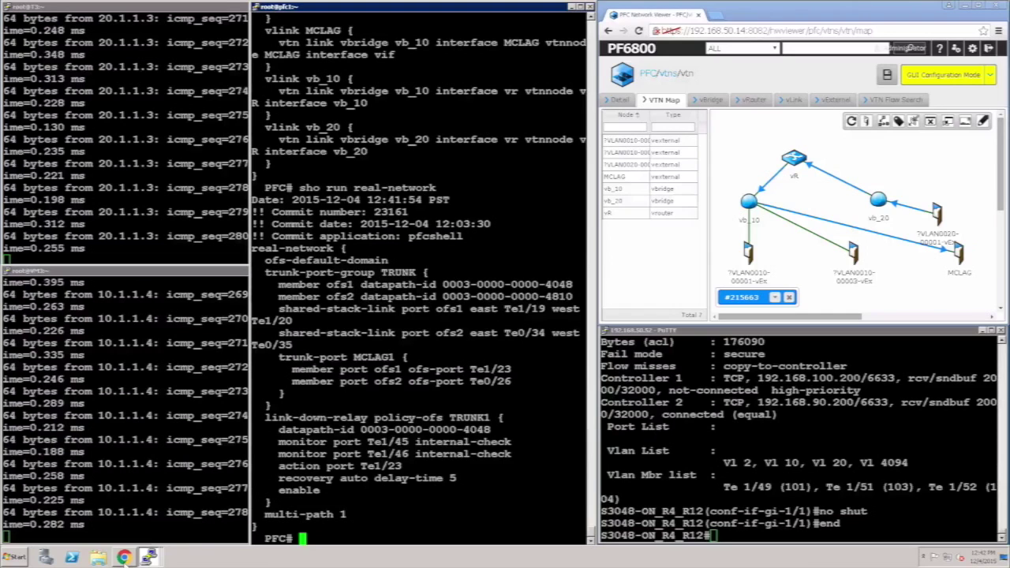
Hide the Chrome window and shut down interface te1/23 in the S4048 session
{"action": "left_click", "coordinate": [124, 558]}
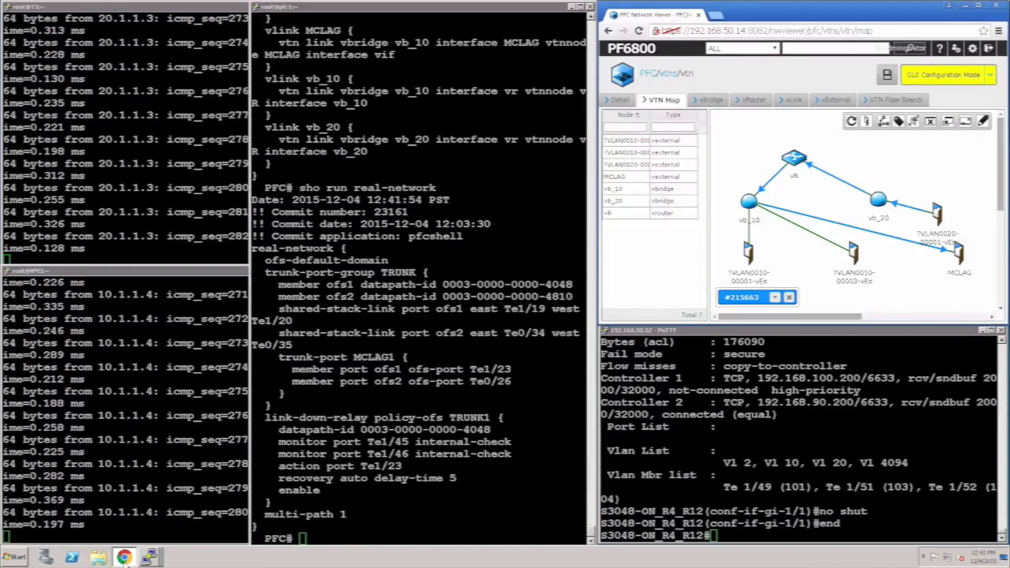
{"action": "left_click", "coordinate": [124, 558]}
{"action": "left_click", "coordinate": [659, 149]}
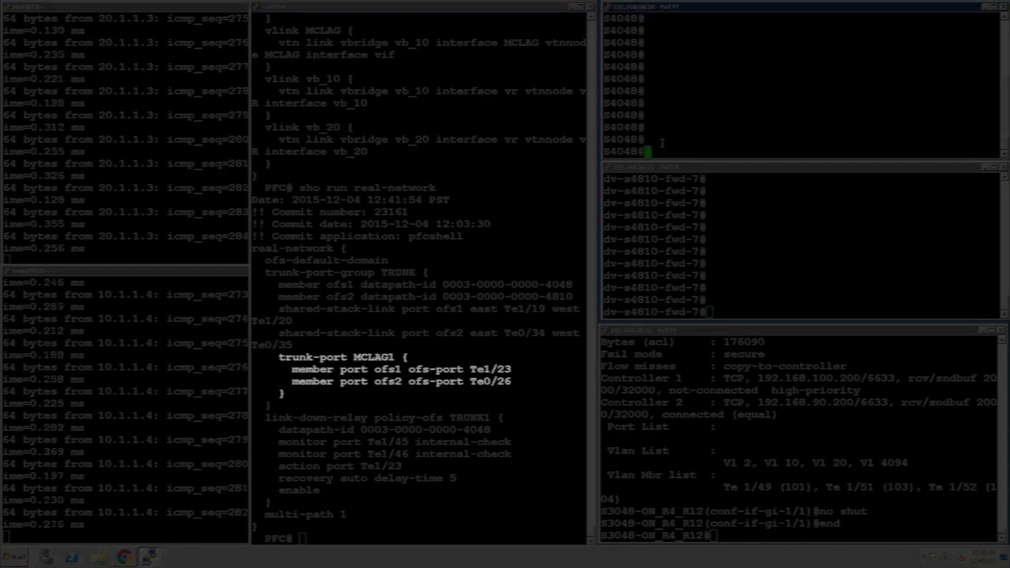
{"action": "type", "text": "configure terminal"}
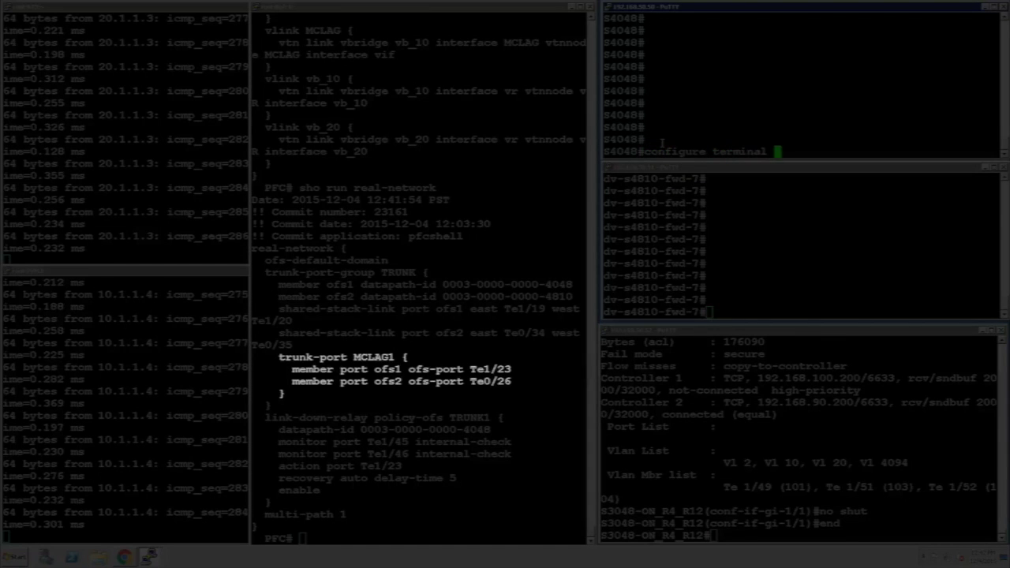
{"action": "key", "text": "Return"}
{"action": "type", "text": "interface te"}
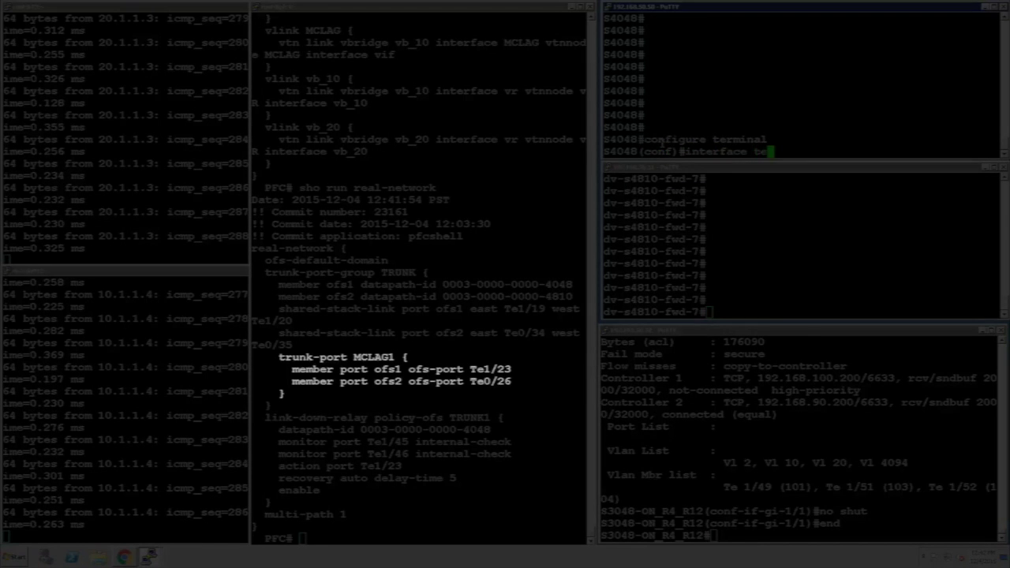
{"action": "type", "text": "1/23"}
{"action": "key", "text": "Return"}
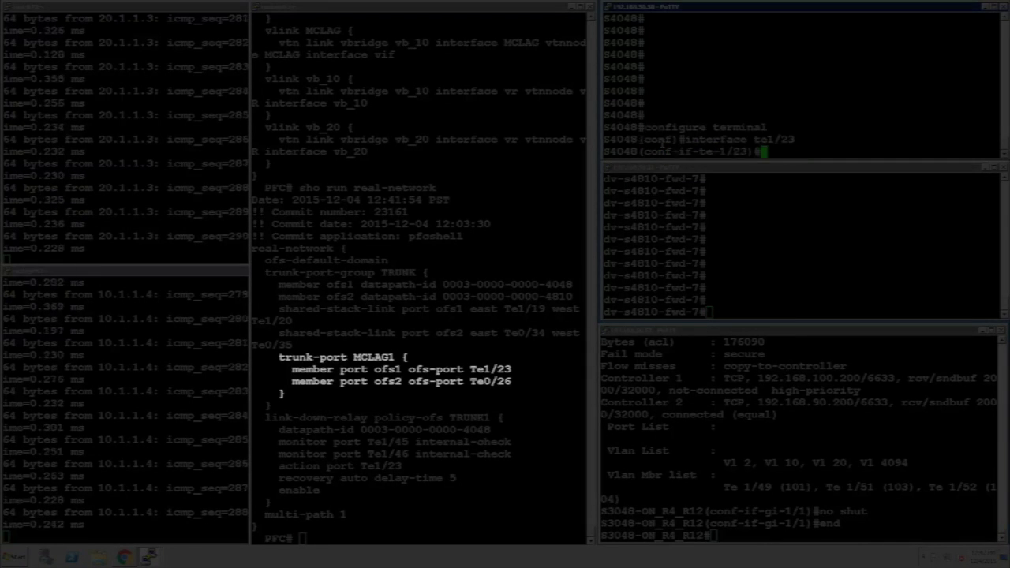
{"action": "type", "text": "shut"}
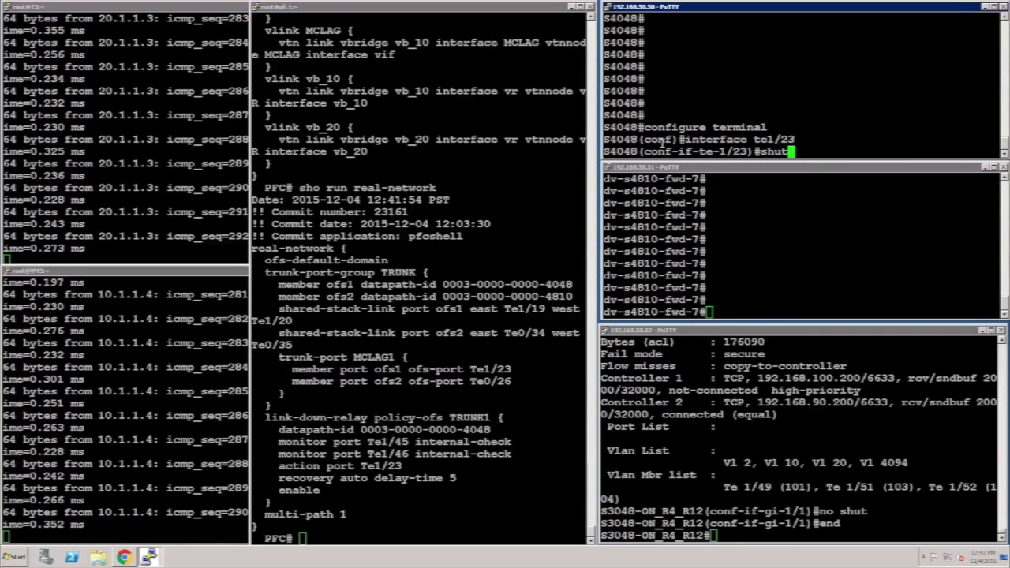
{"action": "key", "text": "Return"}
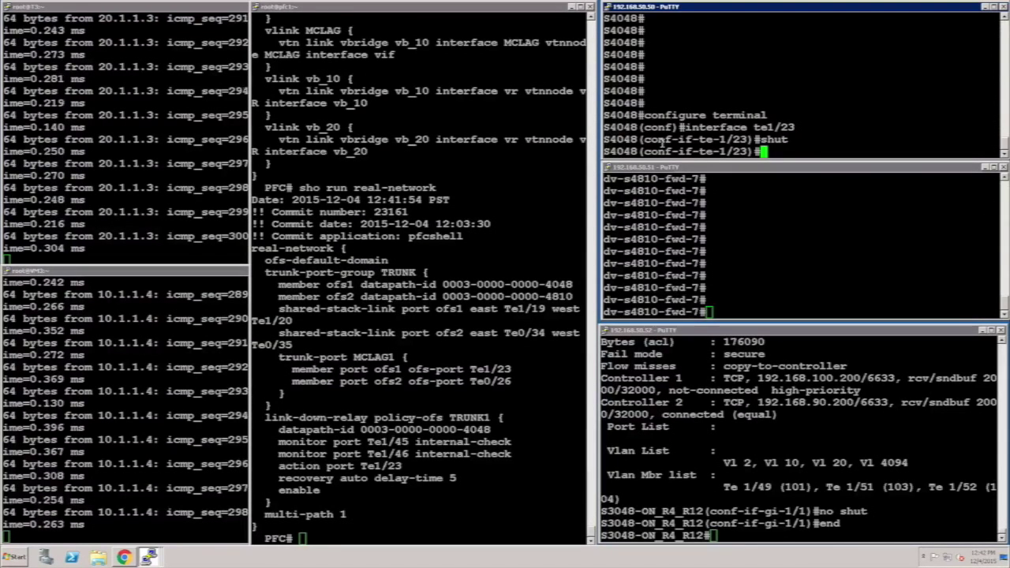
Re-enable interface te1/23 on the S4048 with no shut and leave configuration mode
{"action": "type", "text": "no shut"}
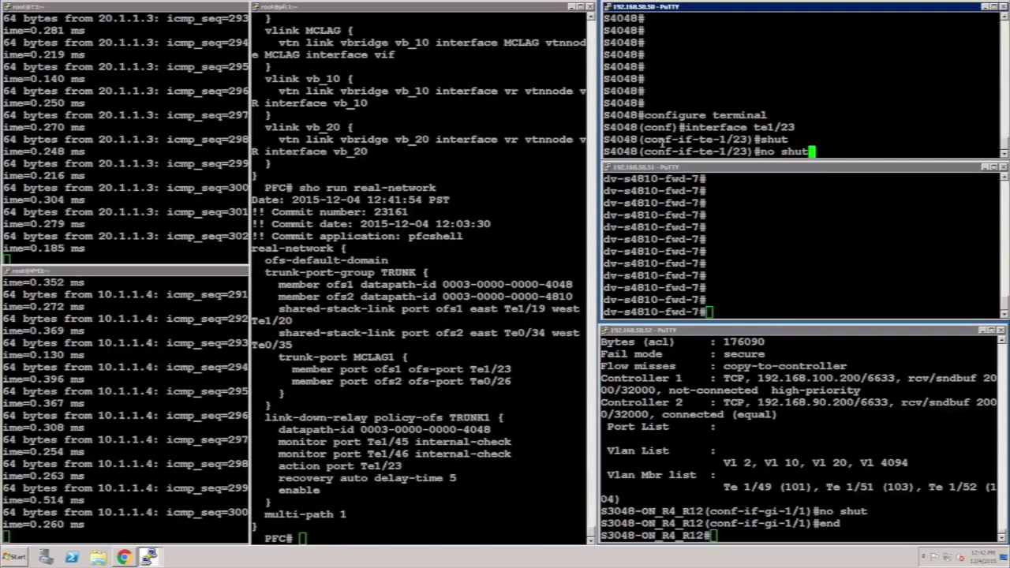
{"action": "key", "text": "Return"}
{"action": "type", "text": "end"}
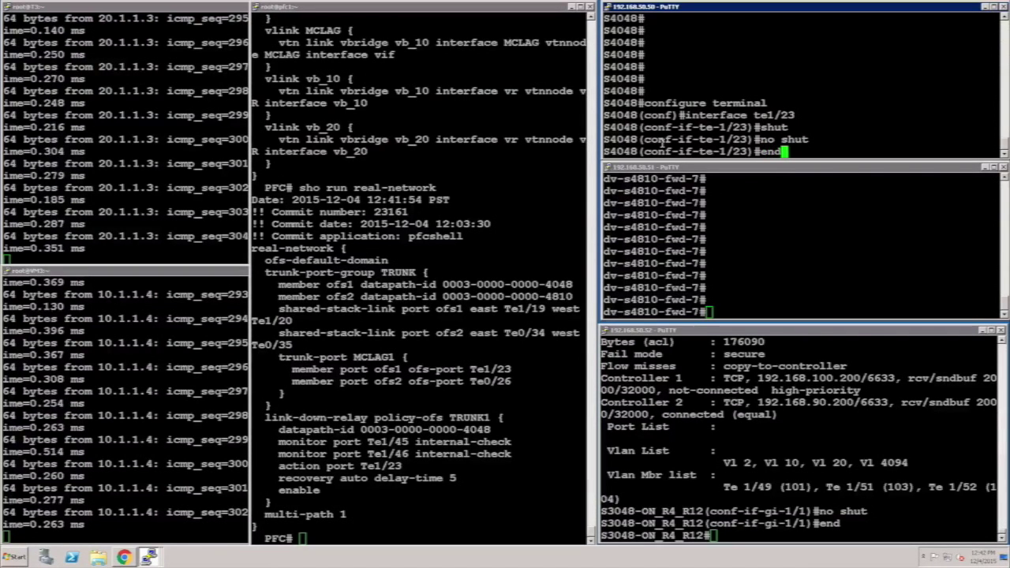
{"action": "key", "text": "Return"}
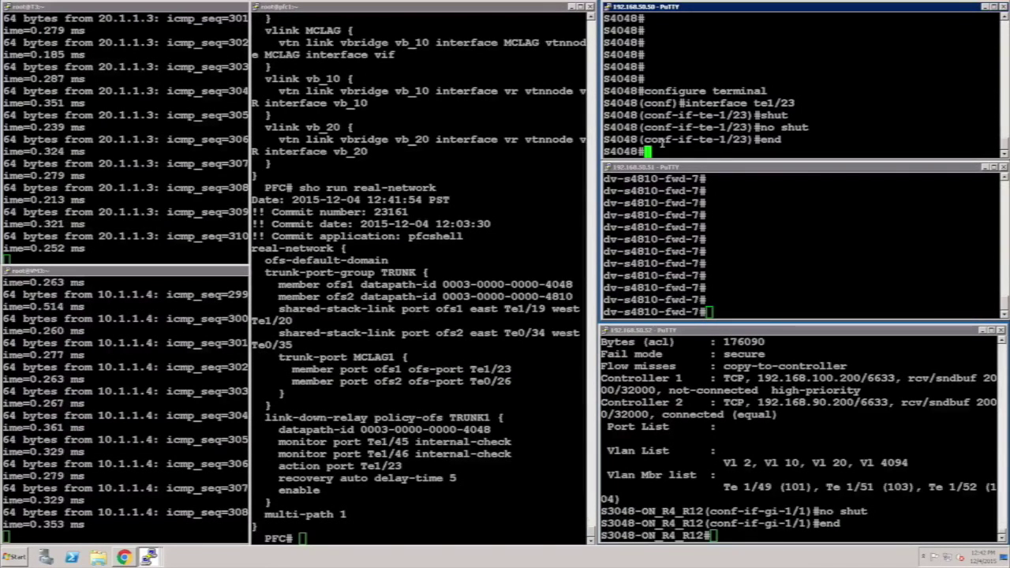
{"action": "key", "text": "Return"}
{"action": "key", "text": "Return"}
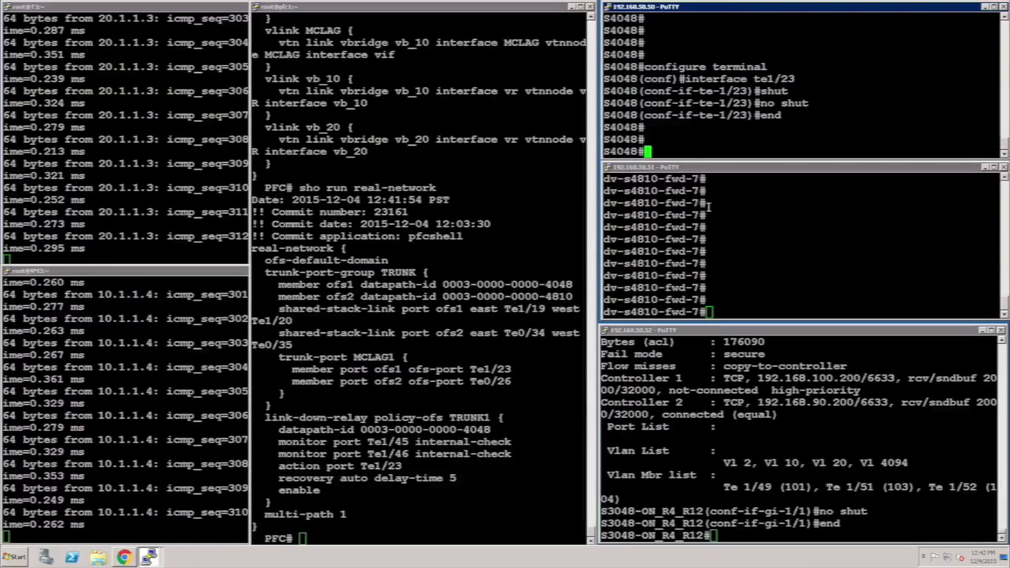
In the dv-s4810-fwd-7 session, enter configuration mode and shut down interface te0/26
{"action": "left_click", "coordinate": [708, 206]}
{"action": "type", "text": "inter"}
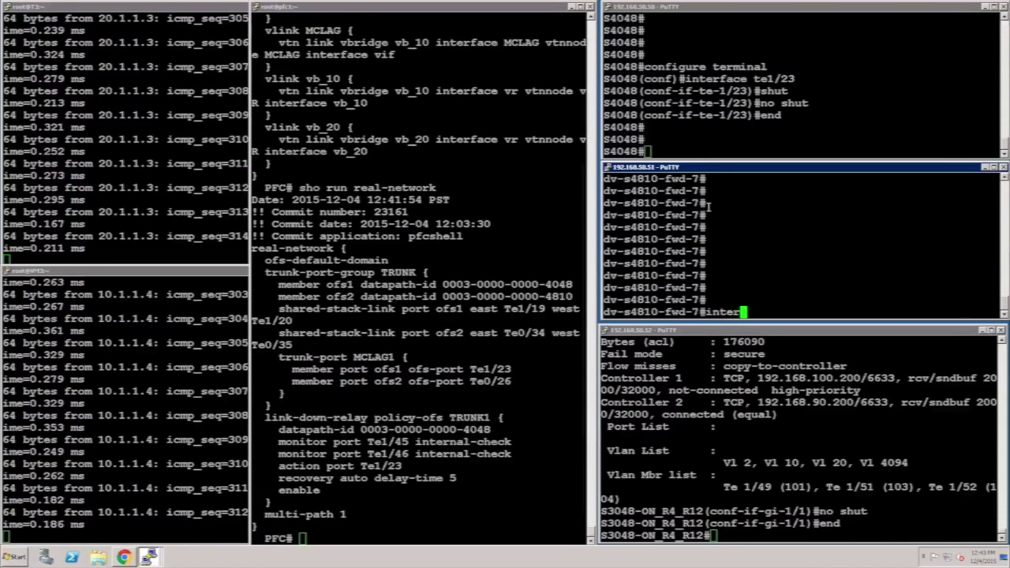
{"action": "key", "text": "BackSpace"}
{"action": "type", "text": "configure terminal"}
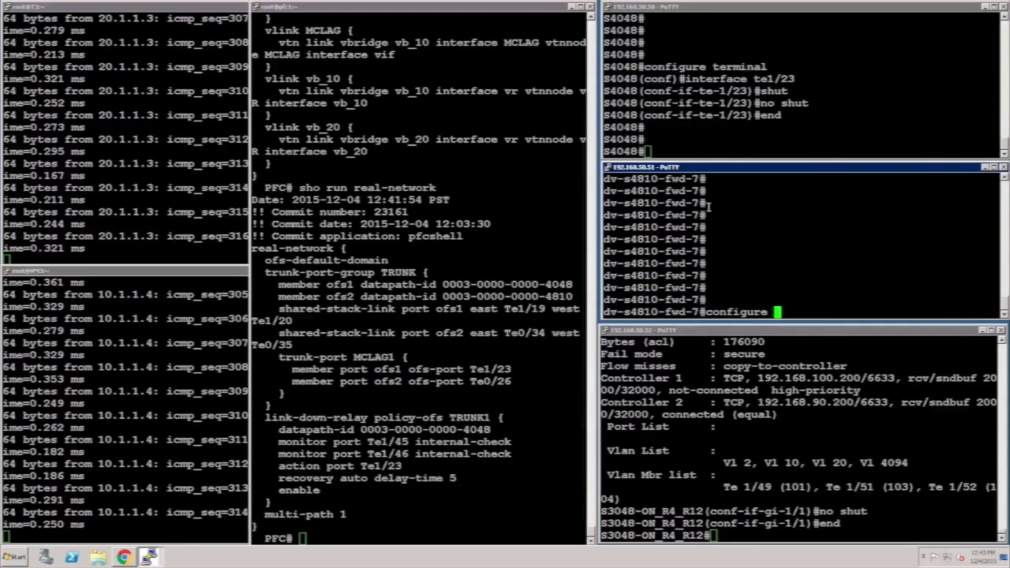
{"action": "key", "text": "Return"}
{"action": "type", "text": "int te0/26"}
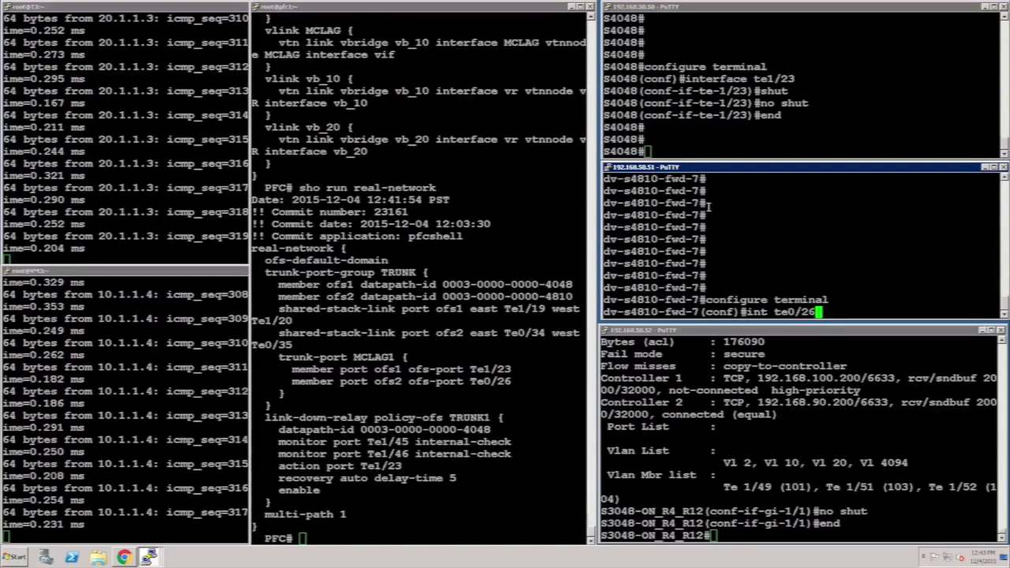
{"action": "key", "text": "Return"}
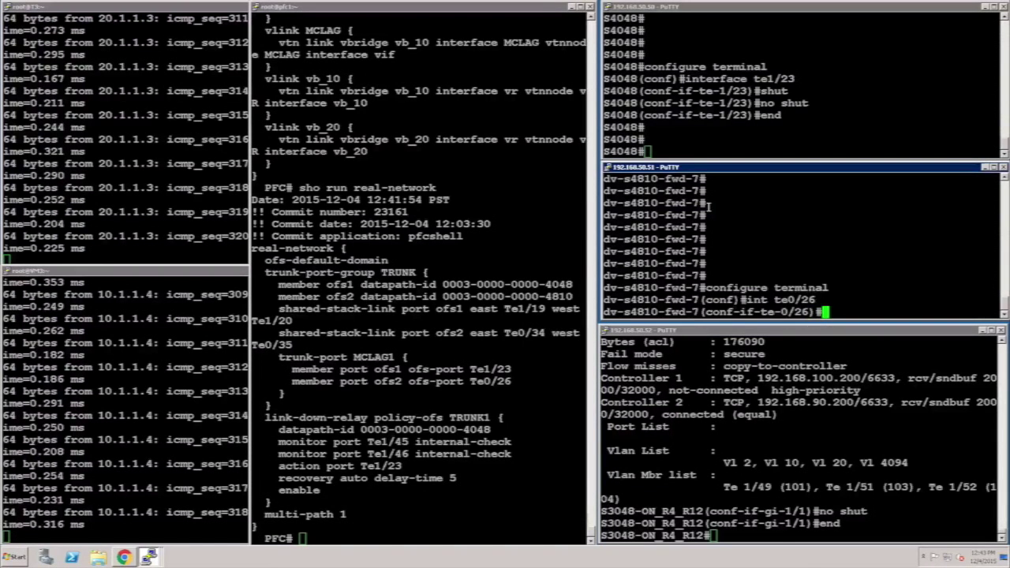
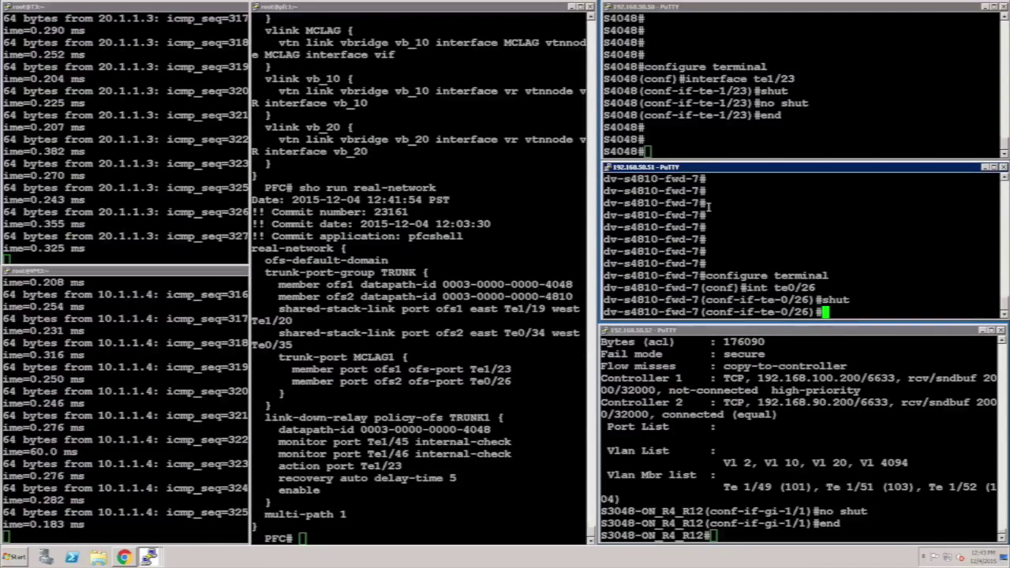
Re-enable interface te0/26 on dv-s4810-fwd-7 with no shut and end the configuration session
{"action": "type", "text": "no shut"}
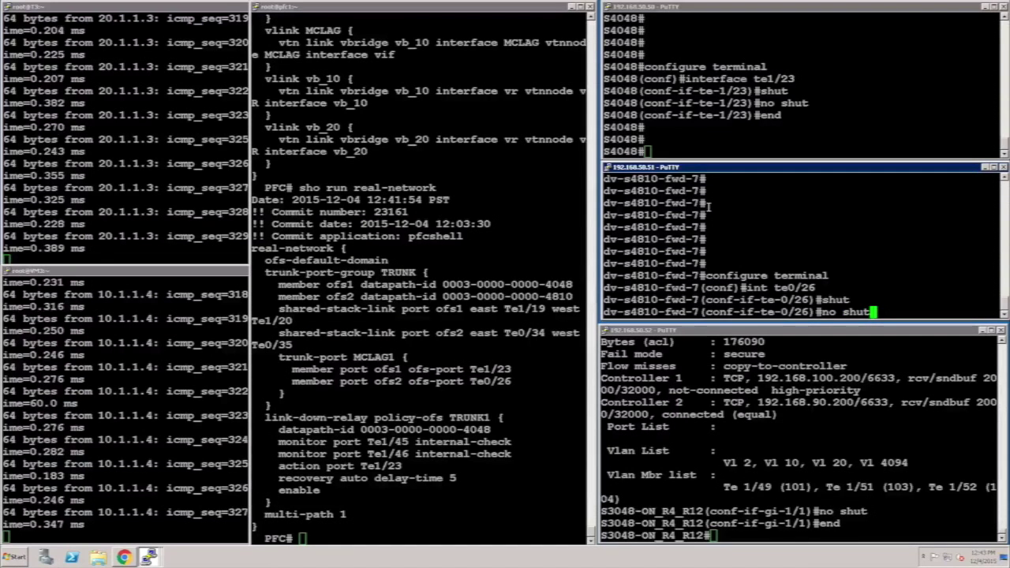
{"action": "key", "text": "Return"}
{"action": "key", "text": "Return"}
{"action": "key", "text": "Return"}
{"action": "key", "text": "Return"}
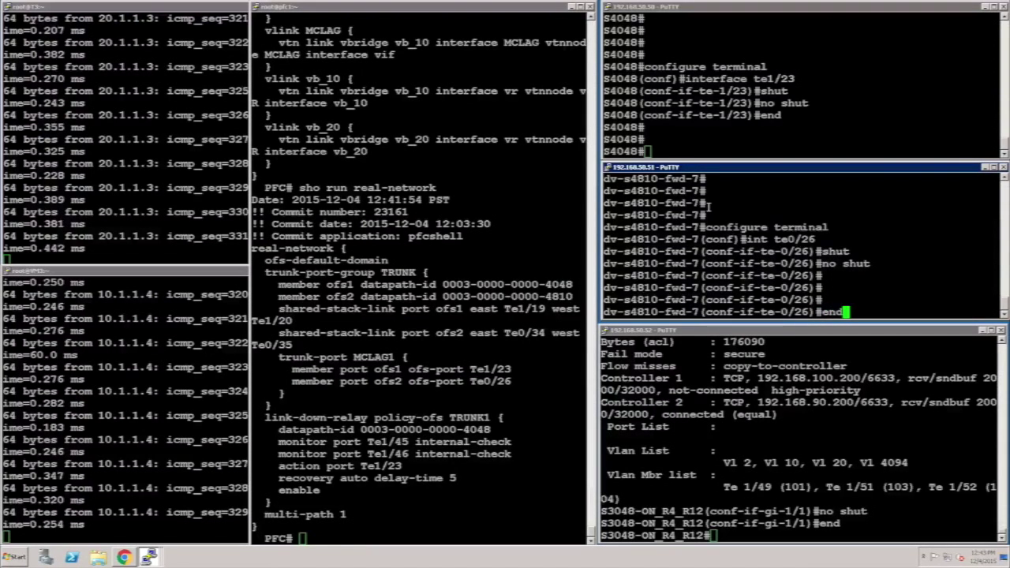
{"action": "type", "text": "end"}
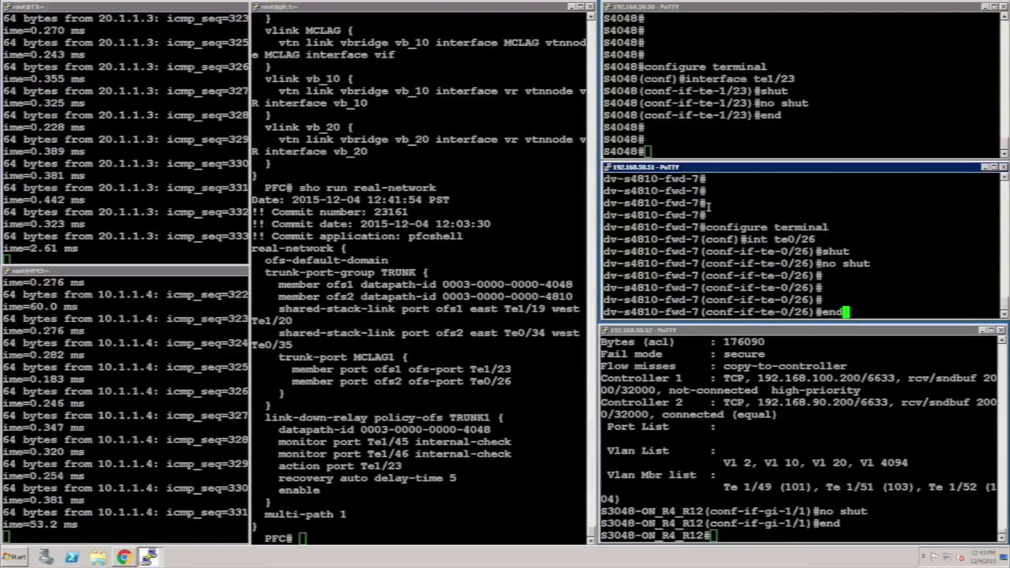
{"action": "key", "text": "Return"}
{"action": "key", "text": "Return"}
{"action": "key", "text": "Return"}
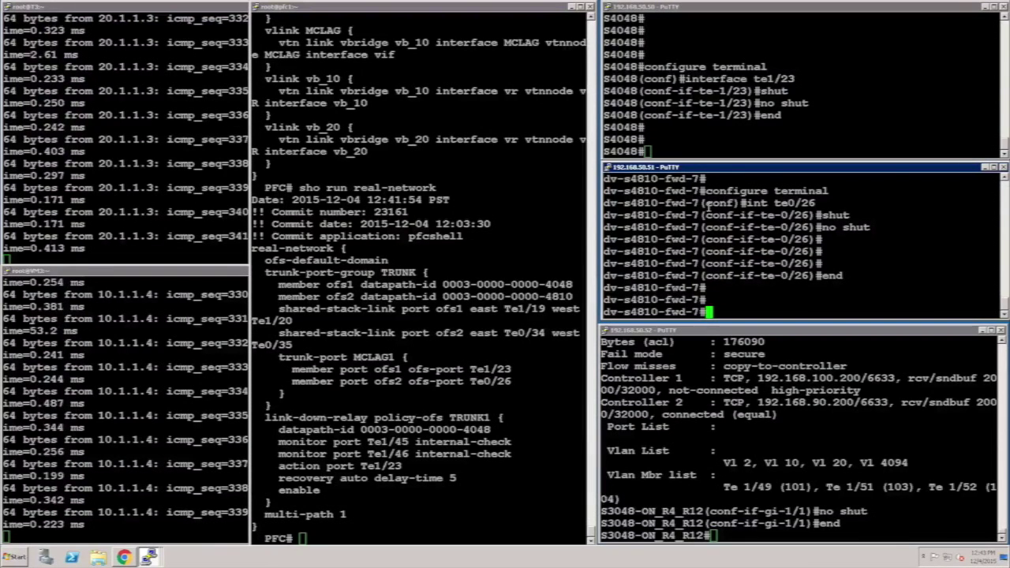
Back in the pfc1 session, run sho running-configuration and quit its paged output after the flow-list section
{"action": "left_click", "coordinate": [458, 269]}
{"action": "type", "text": "sho run"}
{"action": "key", "text": "Tab"}
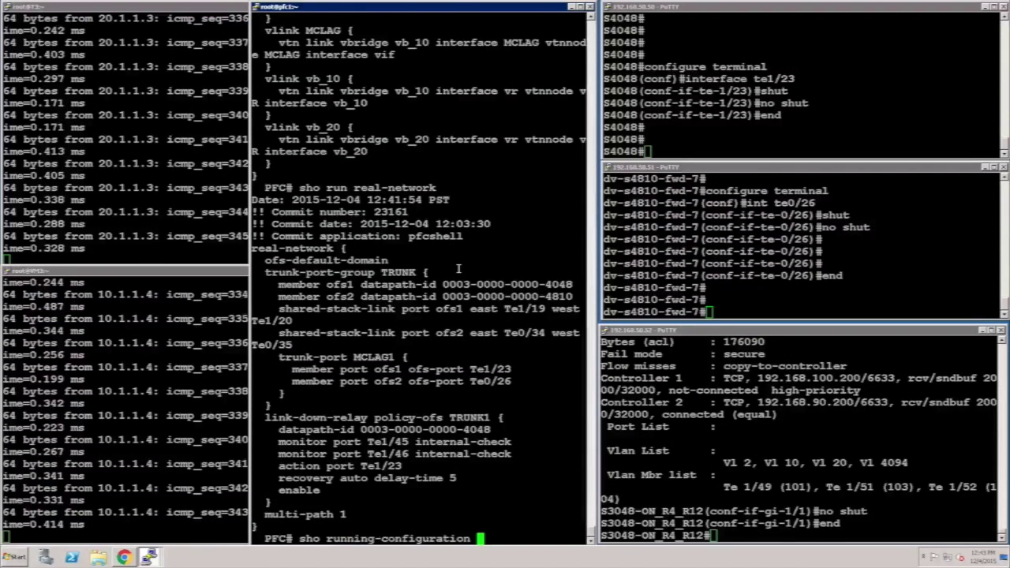
{"action": "key", "text": "Return"}
{"action": "key", "text": "q"}
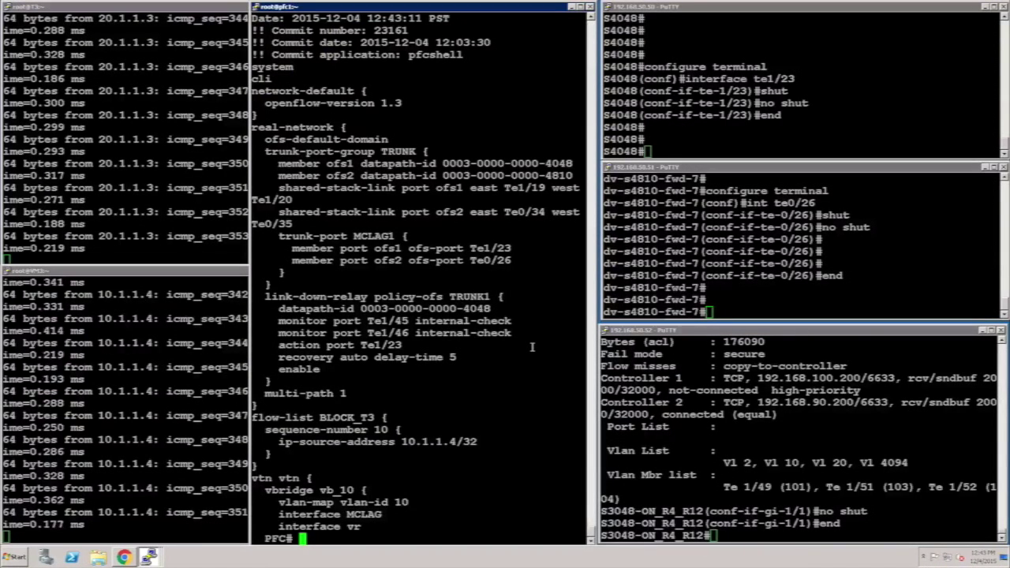
Enter configuration mode on the PFC and go to vtn vtn, vrouter vR, interface vb_20
{"action": "type", "text": "configure"}
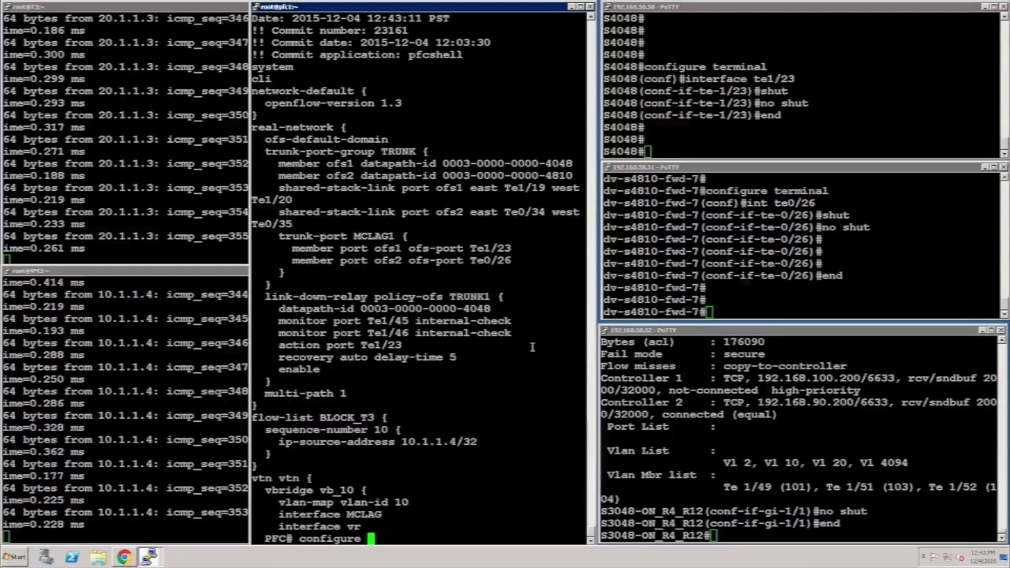
{"action": "key", "text": "Return"}
{"action": "type", "text": "cm vtn vtn / vrouter vR / interface vb_20"}
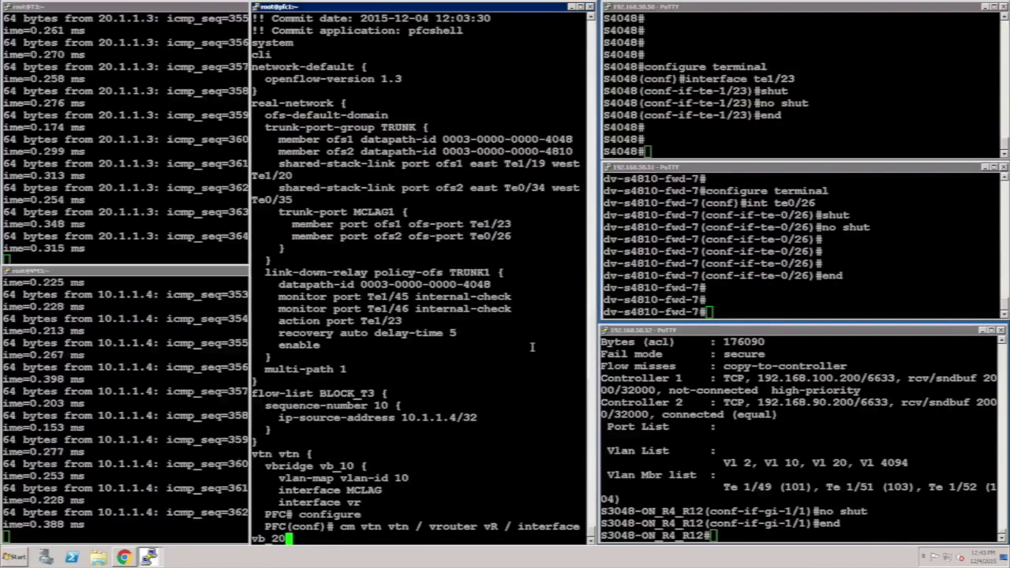
{"action": "key", "text": "Return"}
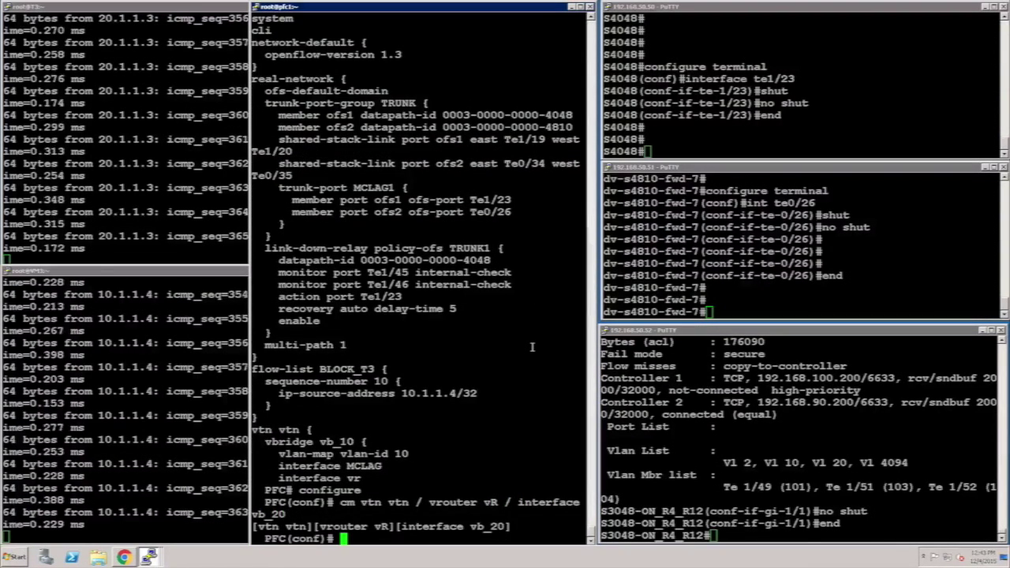
On interface vb_20, create an outbound flow filter with sequence number 10 that matches flow-list BLOCK_T3 and uses the drop action
{"action": "type", "text": "flow-filter out {"}
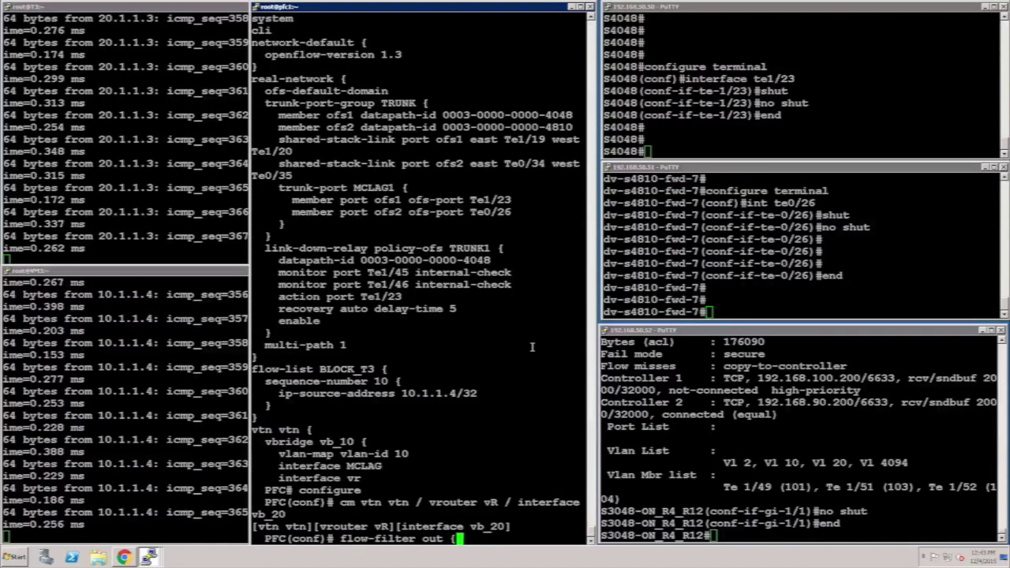
{"action": "key", "text": "Return"}
{"action": "type", "text": "sequence-number 10 {"}
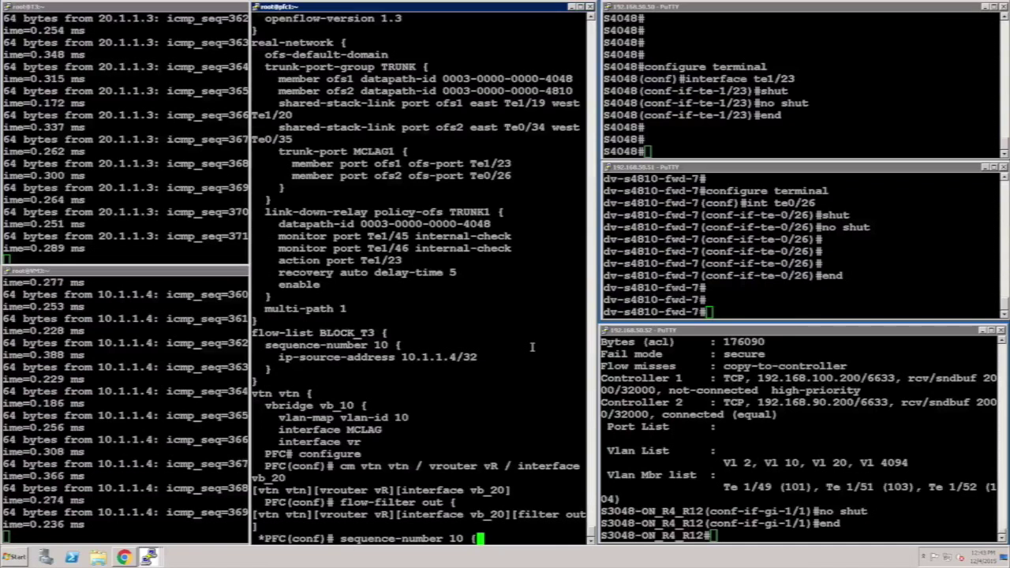
{"action": "key", "text": "Return"}
{"action": "type", "text": "match flow-list "}
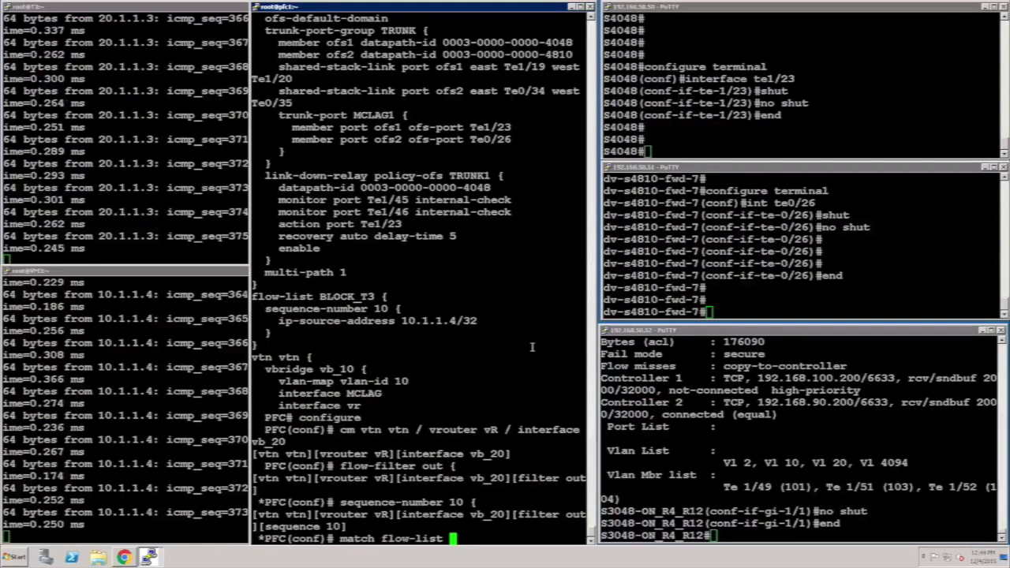
{"action": "type", "text": "BLOCK_T3"}
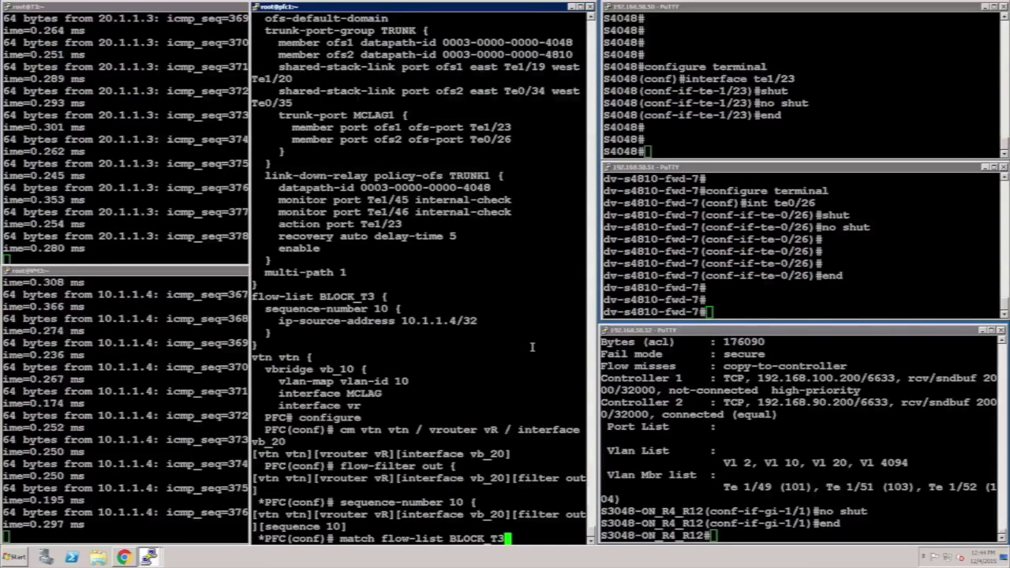
{"action": "key", "text": "Return"}
{"action": "type", "text": "action drop"}
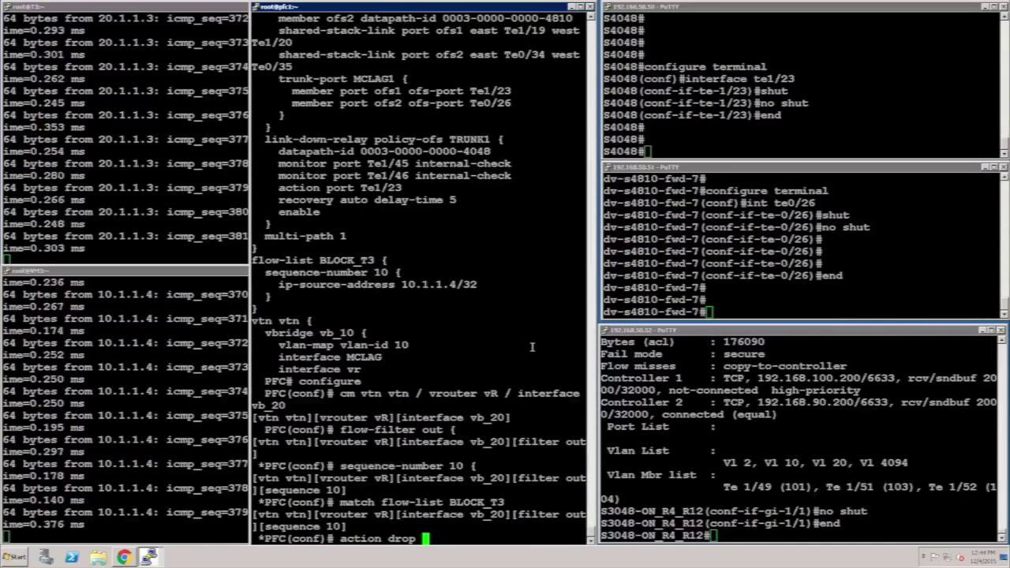
{"action": "key", "text": "Return"}
Commit the new drop filter and save the configuration, overwriting the startup configuration
{"action": "type", "text": "commit"}
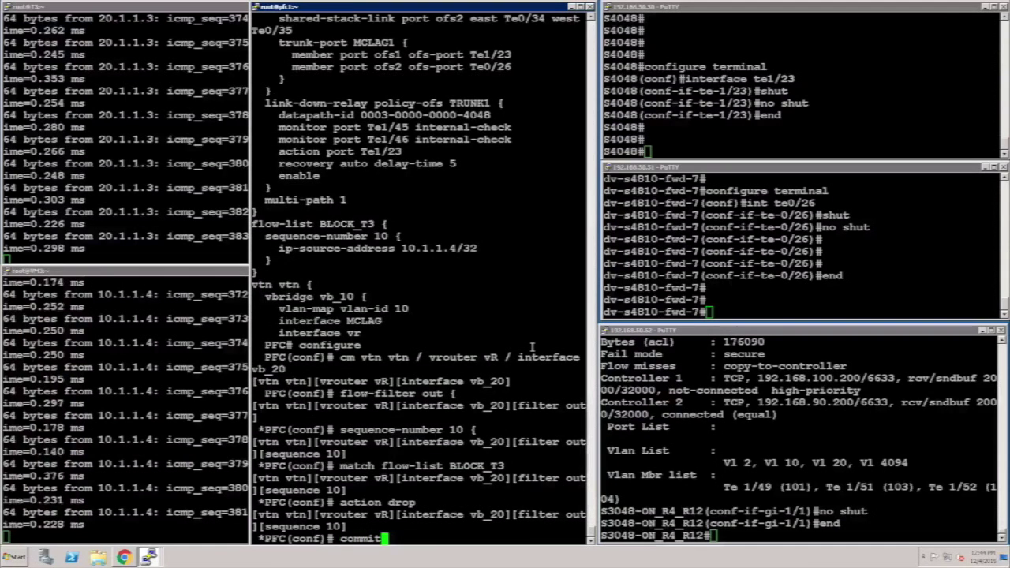
{"action": "key", "text": "Return"}
{"action": "type", "text": "save configuration"}
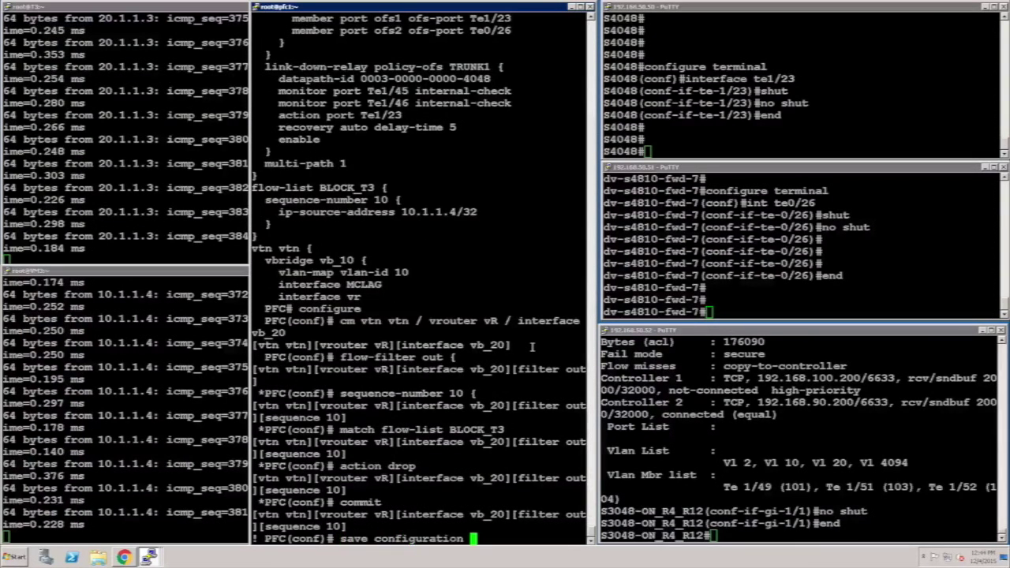
{"action": "key", "text": "Return"}
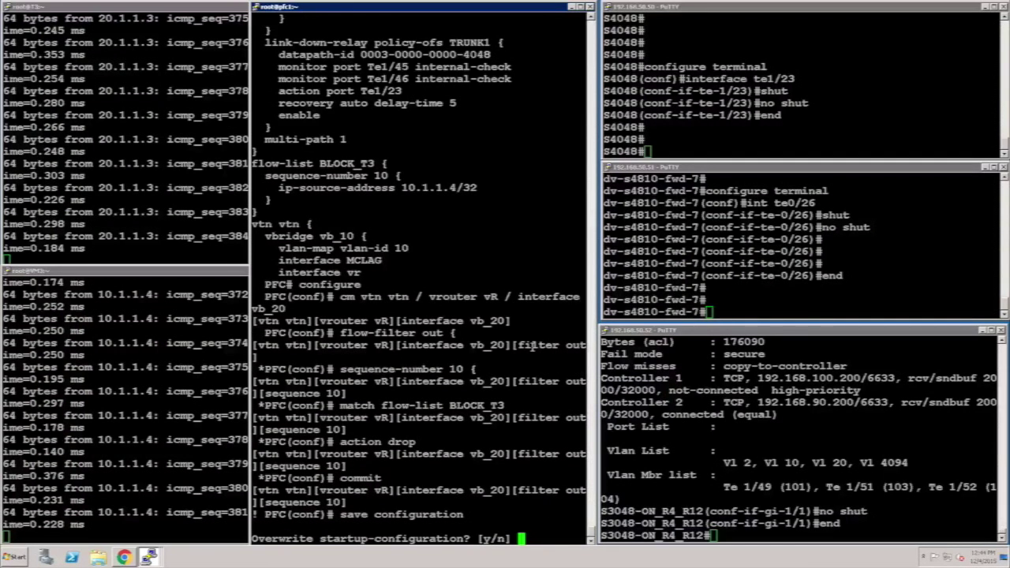
{"action": "type", "text": "y"}
{"action": "key", "text": "Return"}
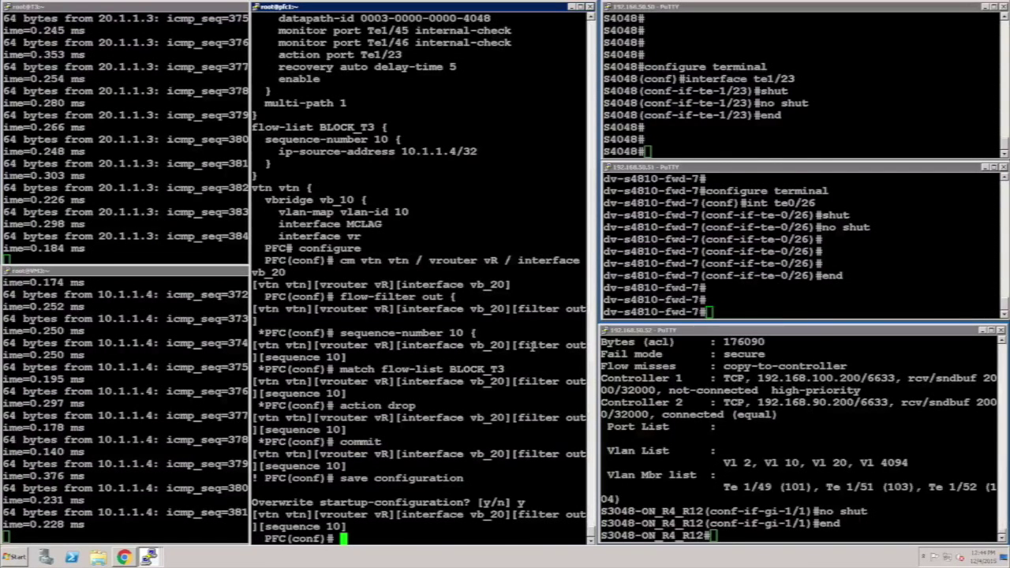
Exit the sequence and filter levels back to interface vb_20 and remove its outbound flow filter with no flow-filter out
{"action": "type", "text": "exit"}
{"action": "key", "text": "Return"}
{"action": "type", "text": "exit"}
{"action": "key", "text": "Return"}
{"action": "type", "text": "no flow-filter "}
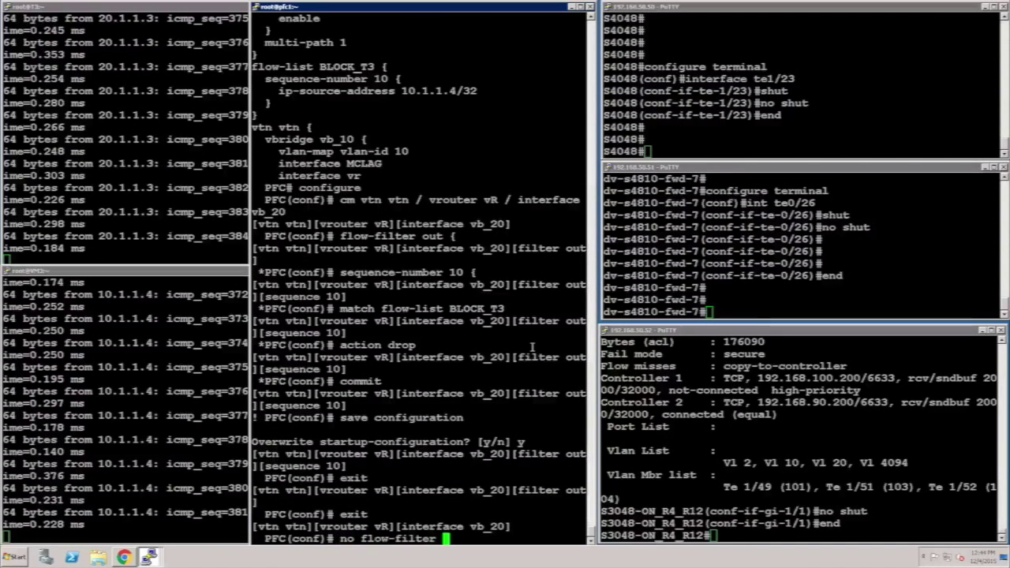
{"action": "type", "text": "out"}
{"action": "key", "text": "Return"}
Commit the filter removal and save the configuration over the startup configuration
{"action": "type", "text": "commit"}
{"action": "key", "text": "Return"}
{"action": "type", "text": "save conf"}
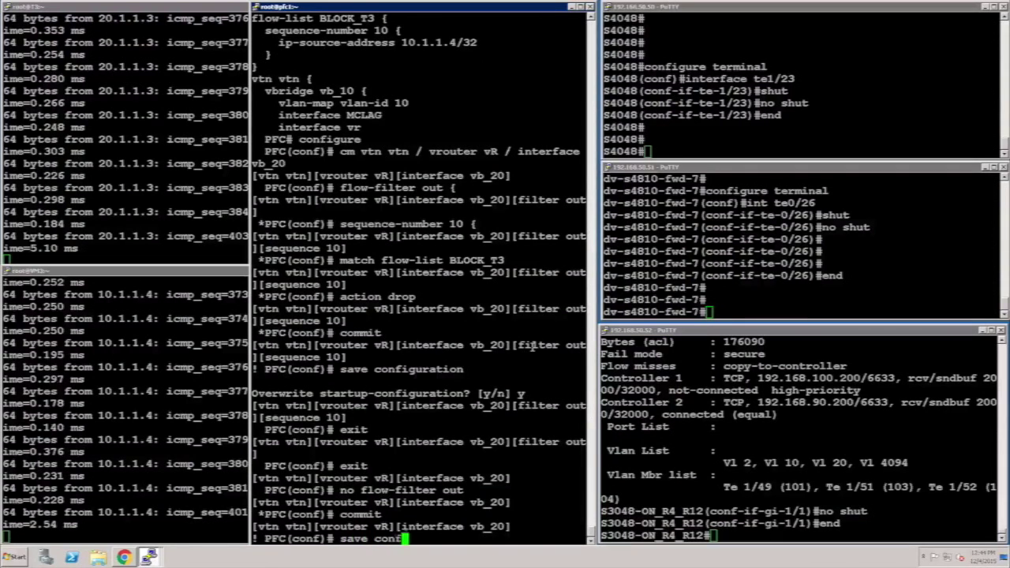
{"action": "key", "text": "Tab"}
{"action": "key", "text": "Return"}
{"action": "type", "text": "y"}
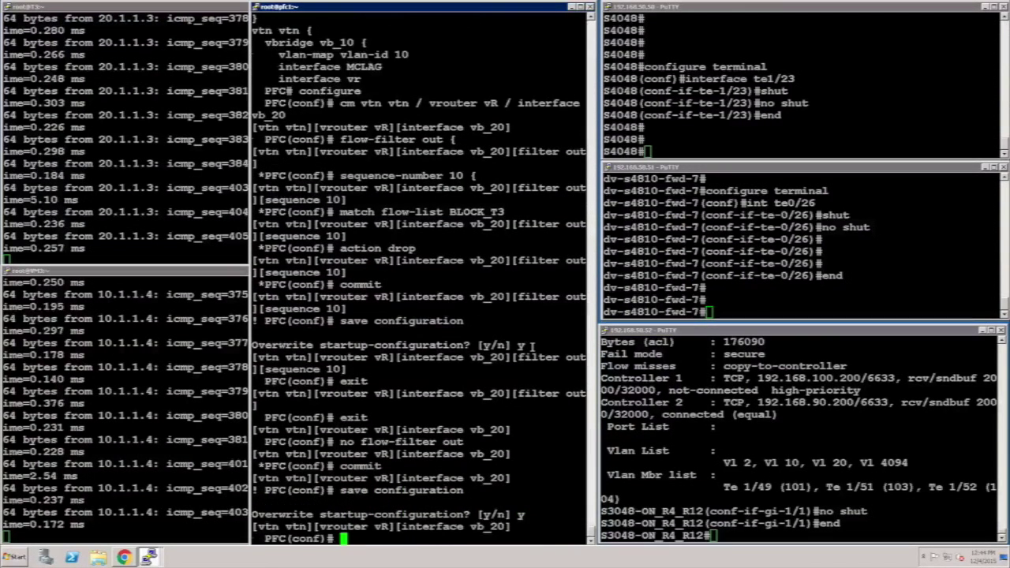